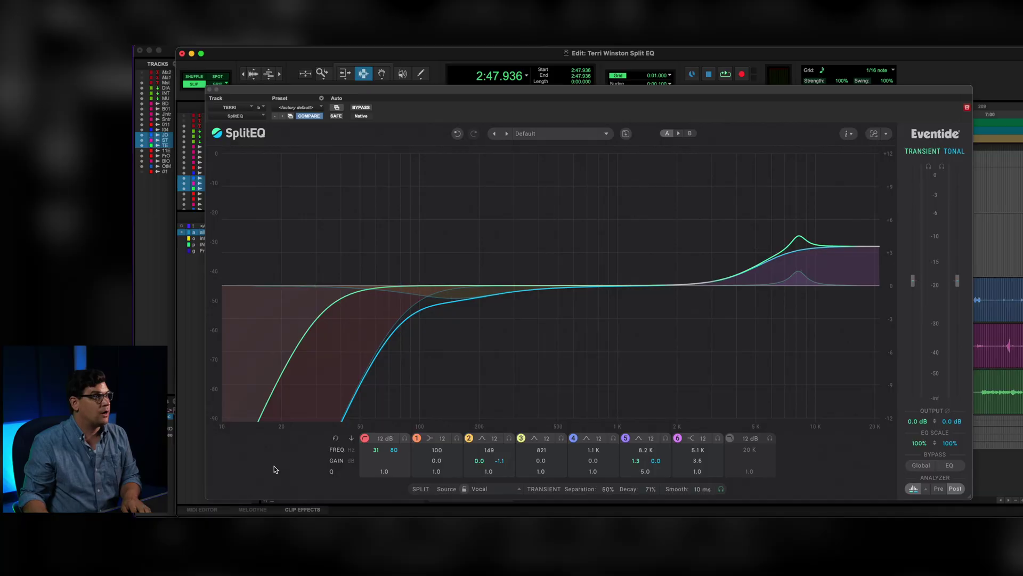
Play the vocal with the SplitEQ plug-in bypassed and again with it active to compare the sound
drag(420, 92, 399, 75)
click(342, 93)
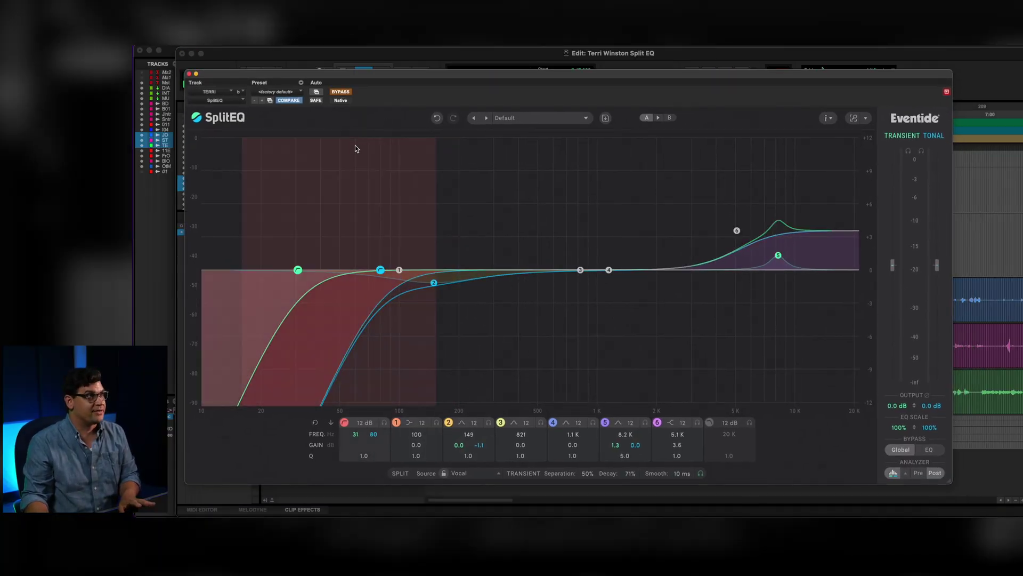
key(space)
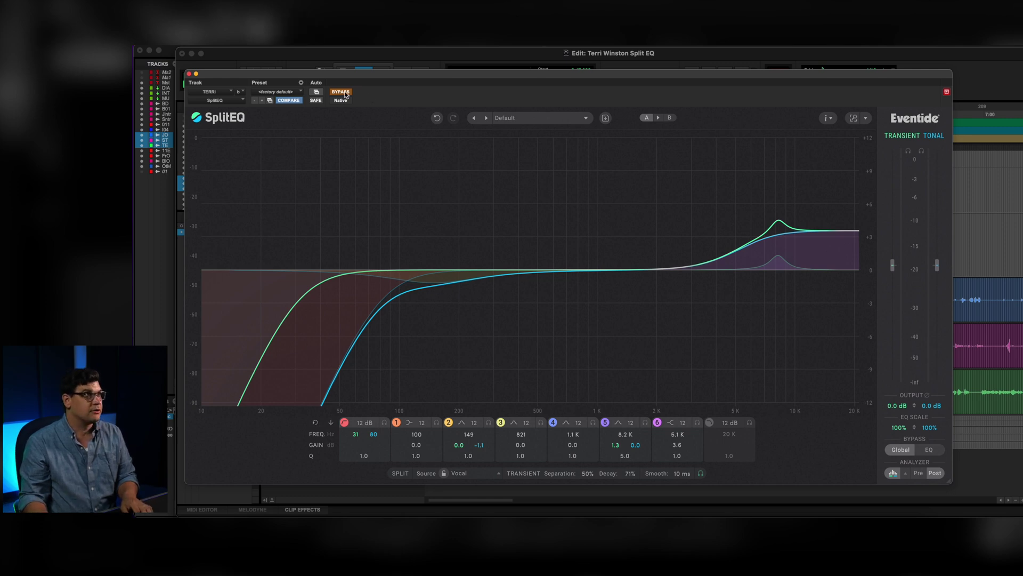
drag(363, 75, 357, 62)
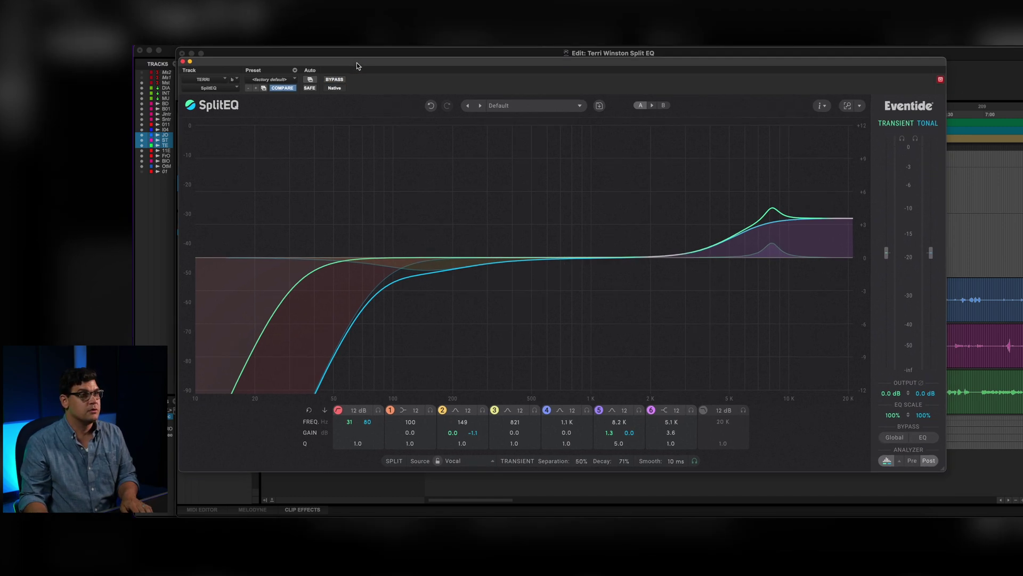
key(space)
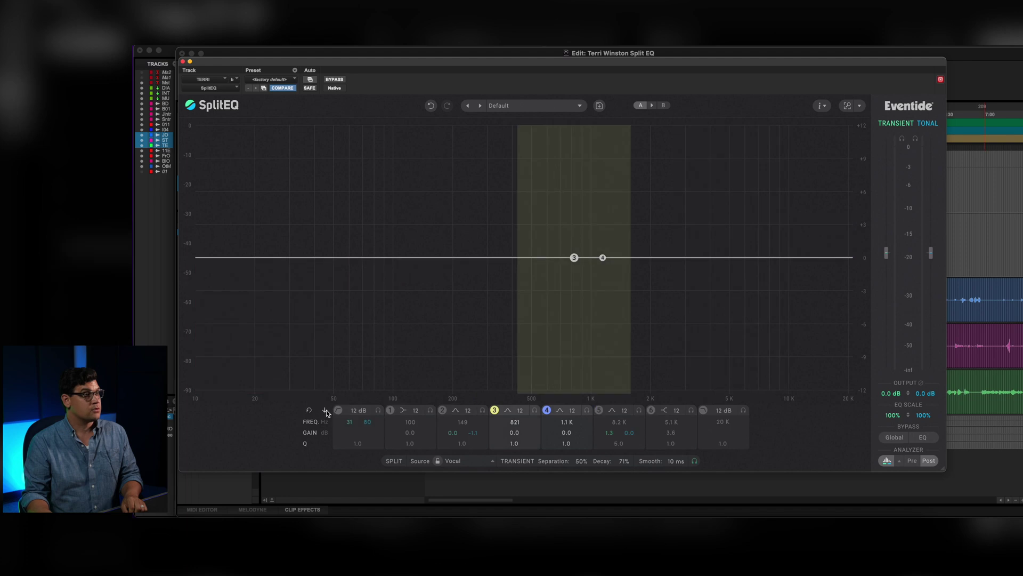
Switch off the high-pass filter to flatten the EQ curve and keep Vocal as the split source
click(336, 410)
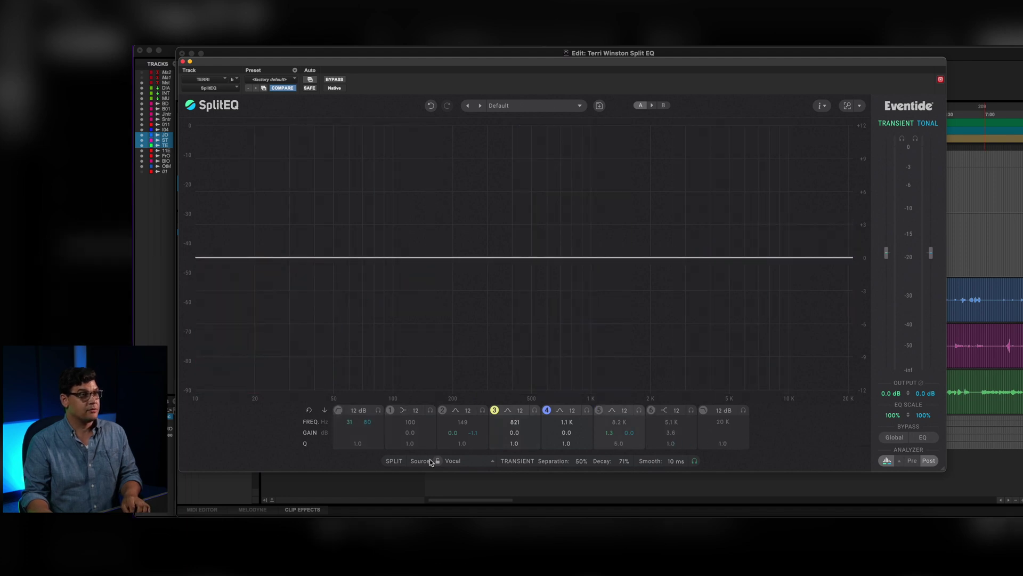
click(493, 461)
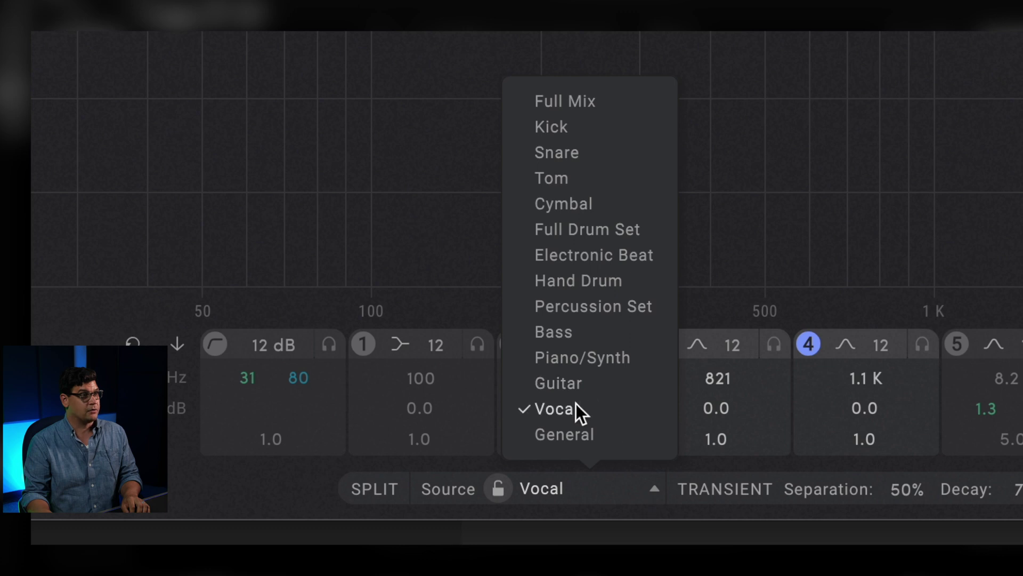
click(561, 410)
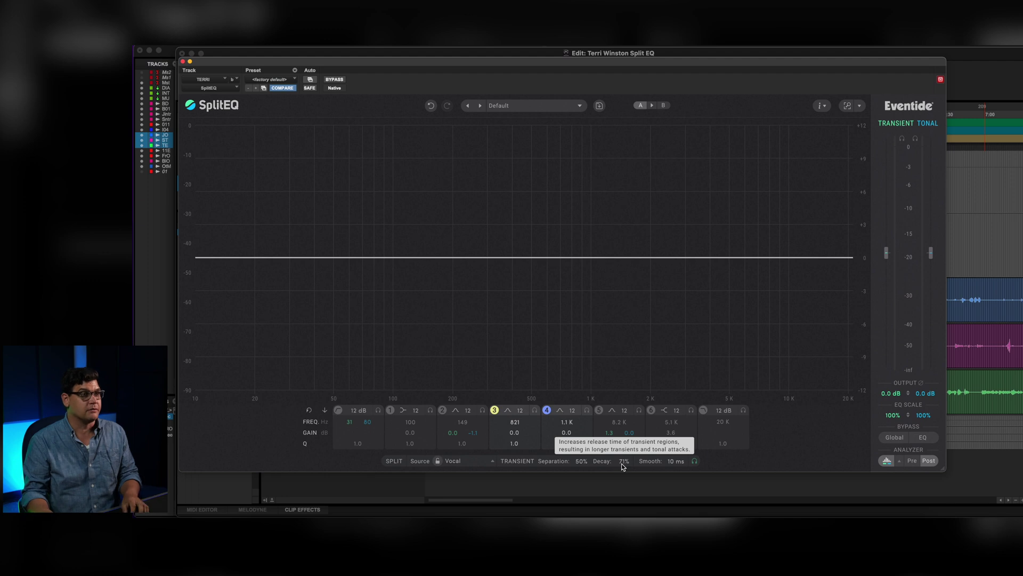
Solo the transient stream during playback, try its Decay at 26% and set it to 72%
click(902, 139)
key(space)
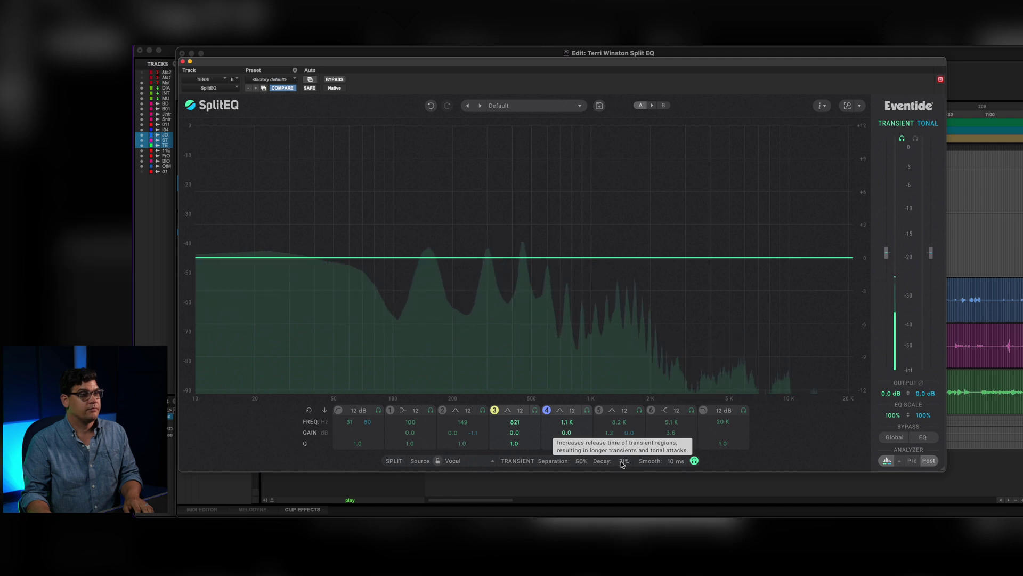
drag(622, 464, 624, 506)
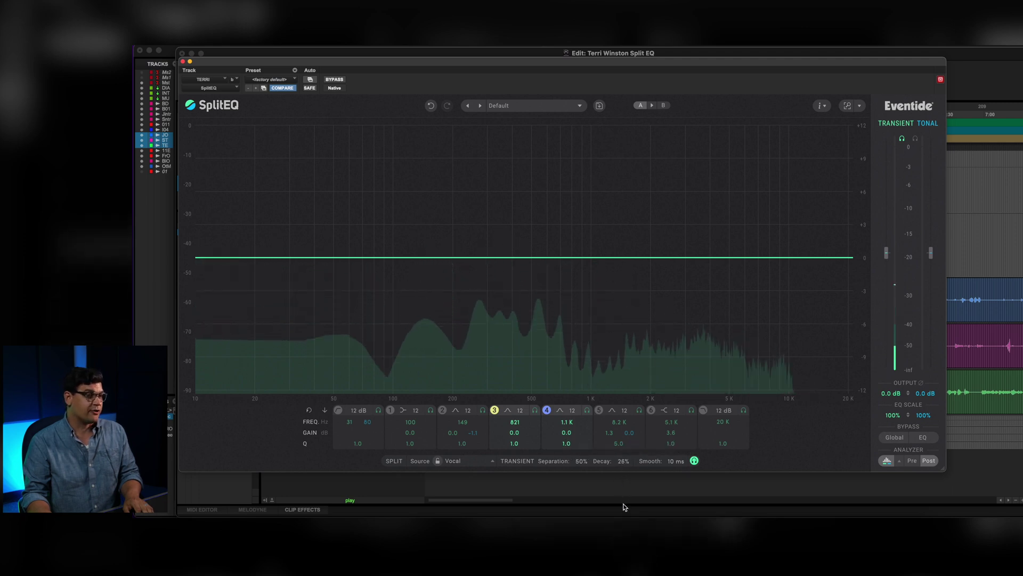
drag(624, 506, 631, 465)
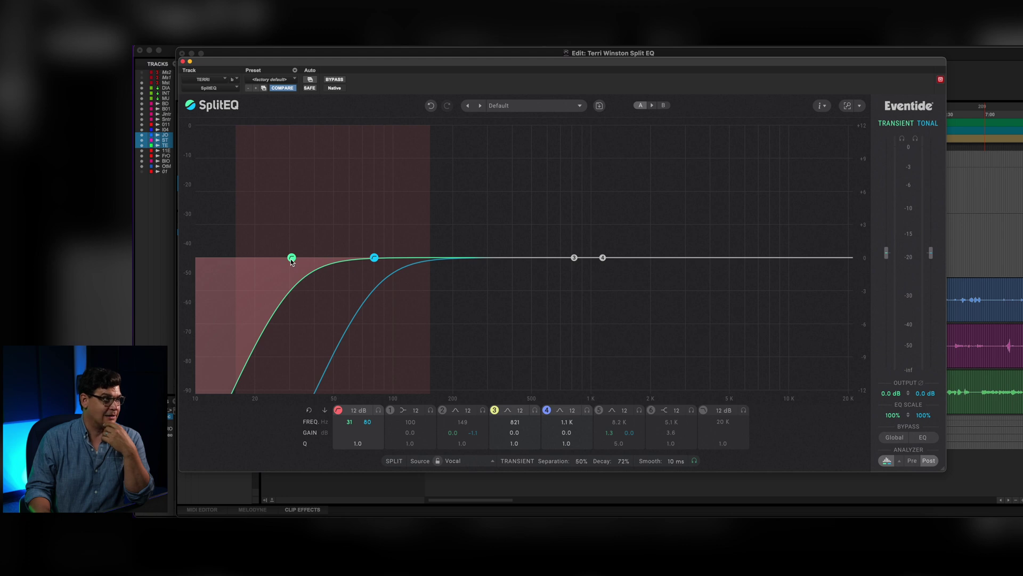
Boost the tonal gain of band 2 to 6.4 dB at 143 Hz while auditioning the vocal
key(space)
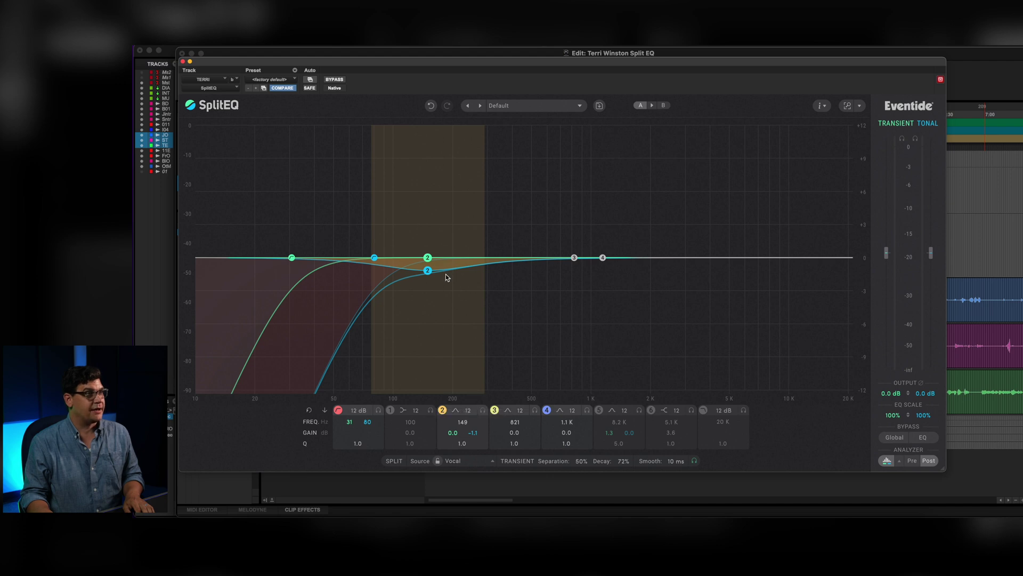
drag(431, 274, 438, 207)
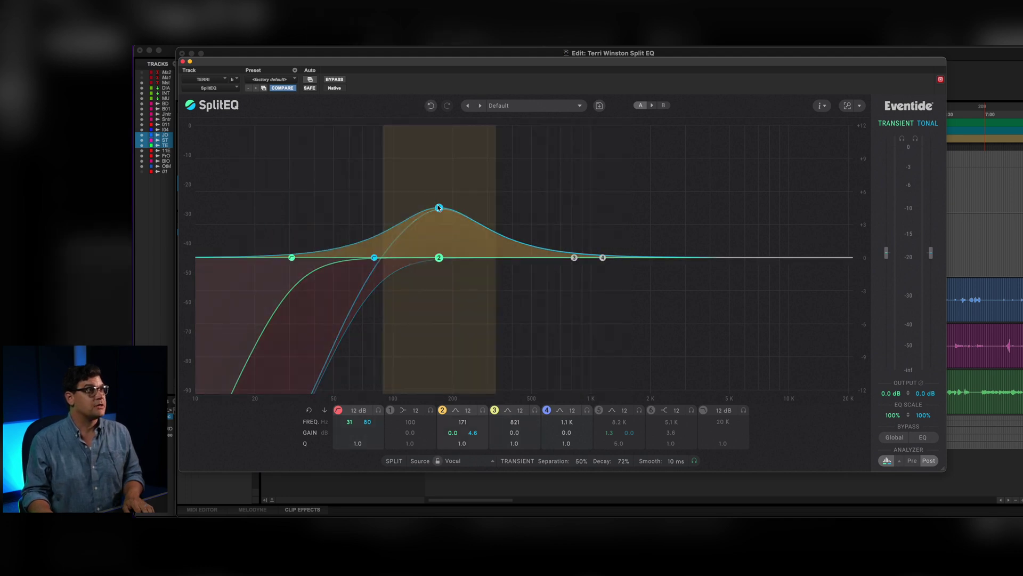
key(space)
drag(440, 211, 425, 189)
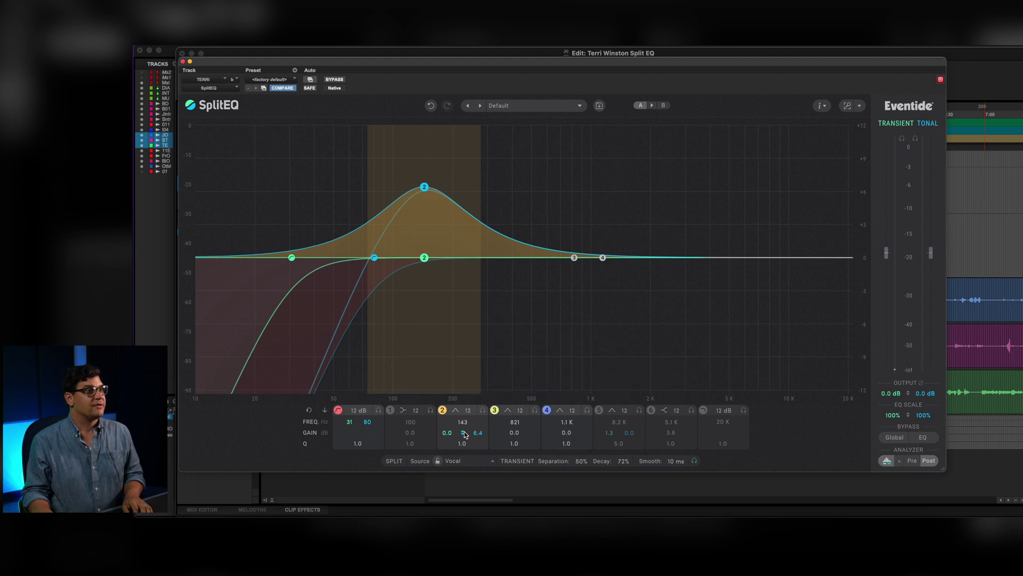
Reset the gains of band 2 to zero and lower only its tonal gain to -1.6 dB during playback
drag(463, 434, 463, 435)
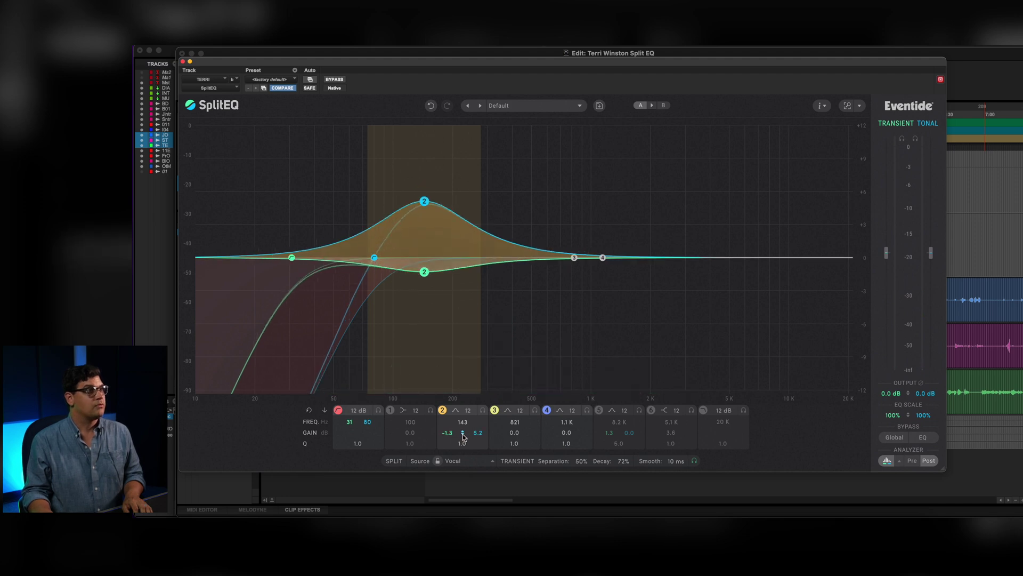
double_click(463, 436)
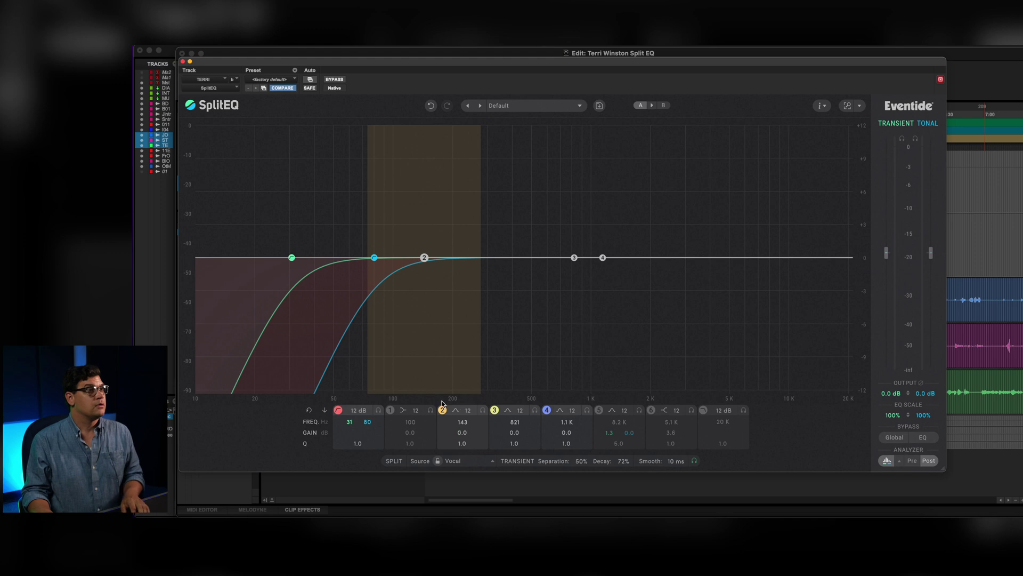
drag(477, 436, 477, 434)
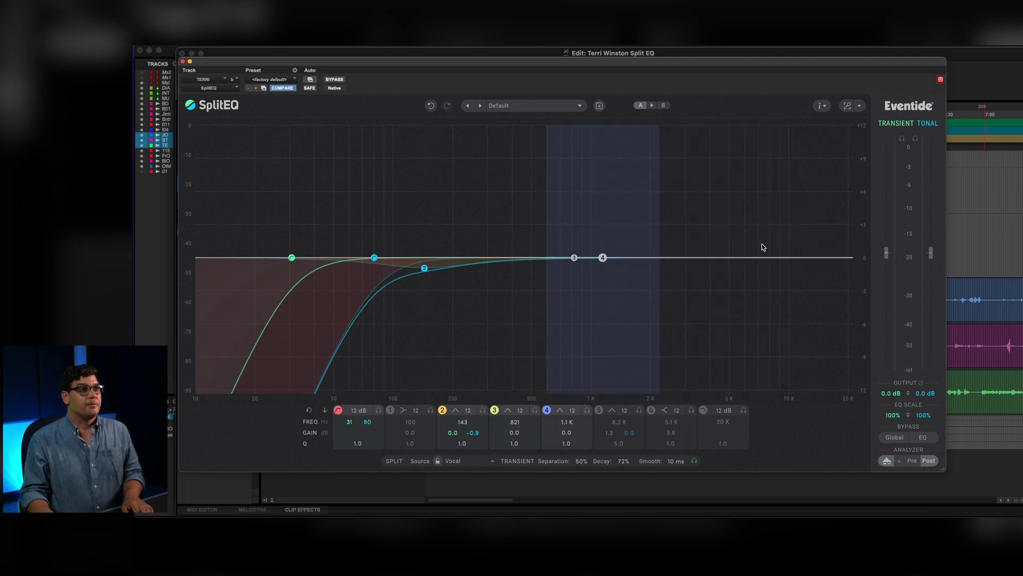
key(space)
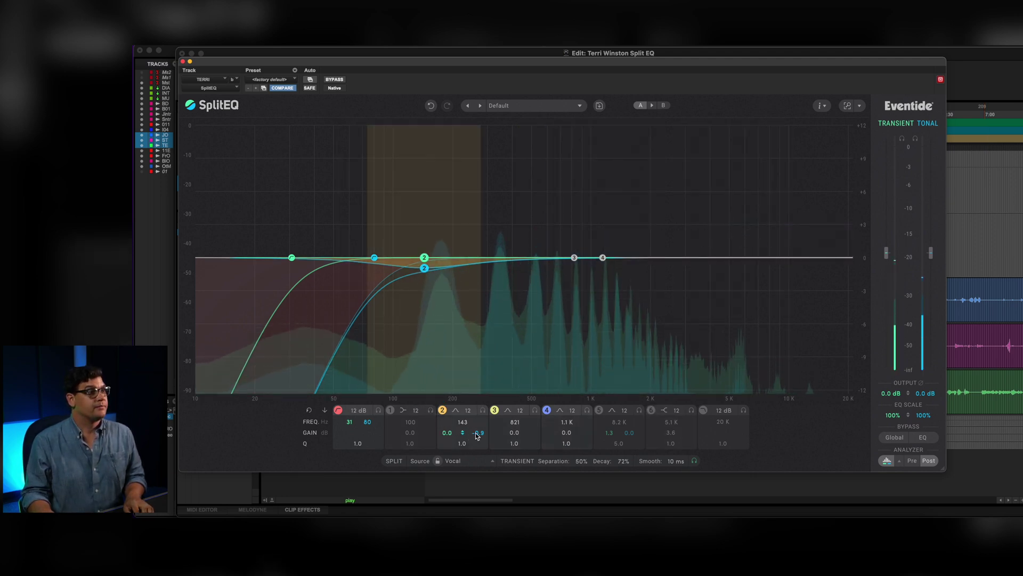
scroll(477, 436, down, 6)
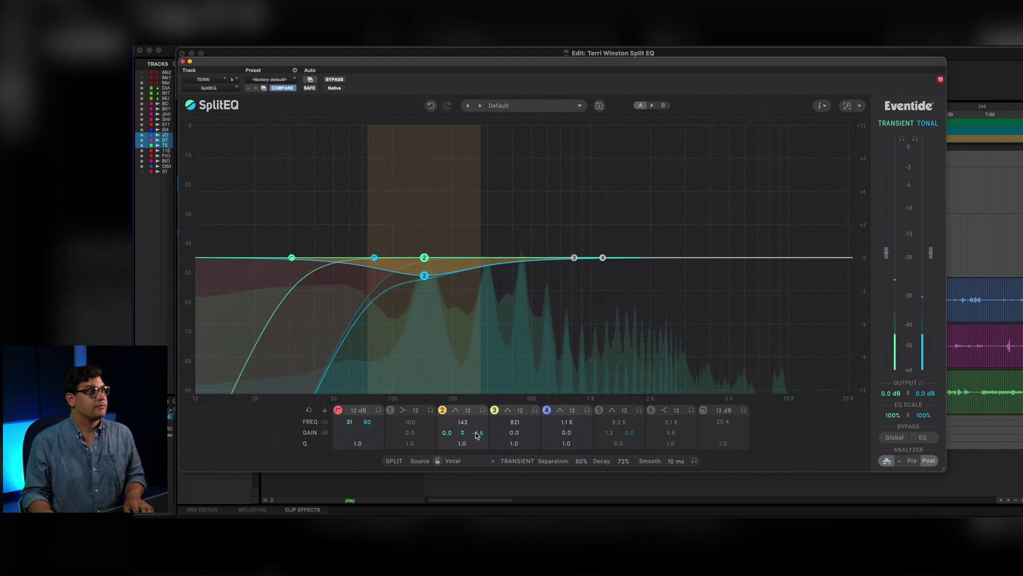
scroll(477, 436, down, 1)
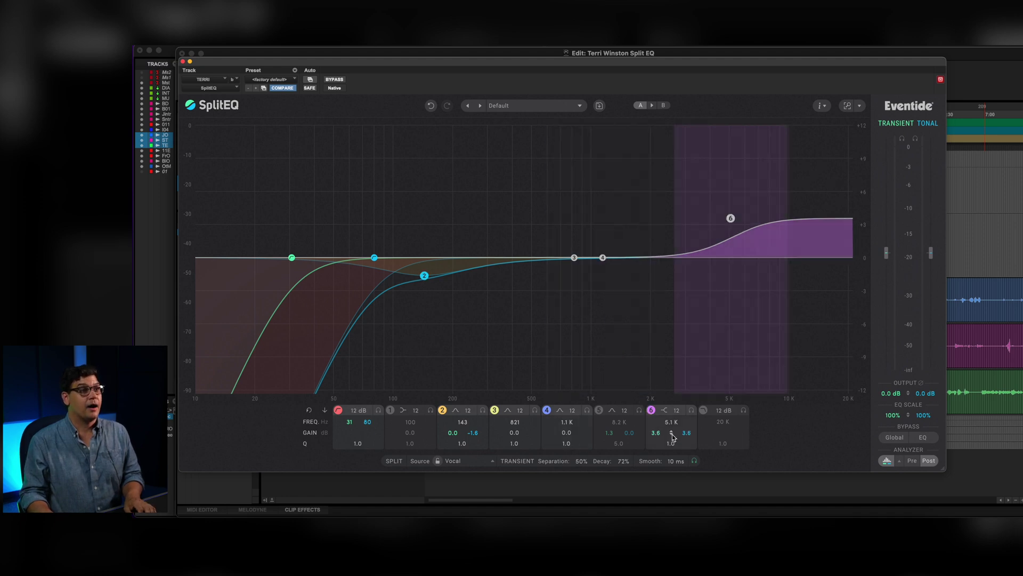
Play the vocal to hear the band 6 high shelf and the complete EQ curve
key(space)
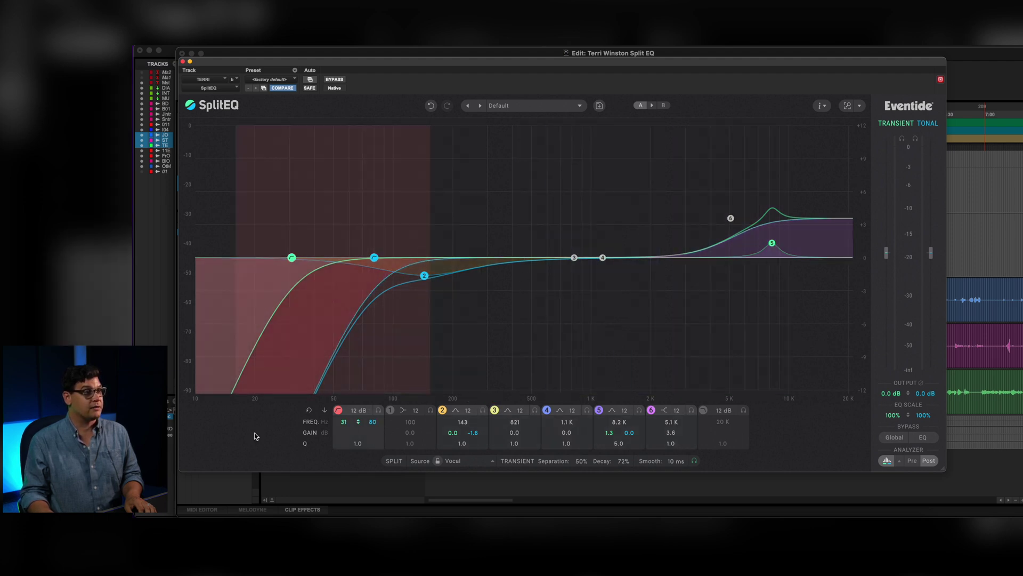
key(space)
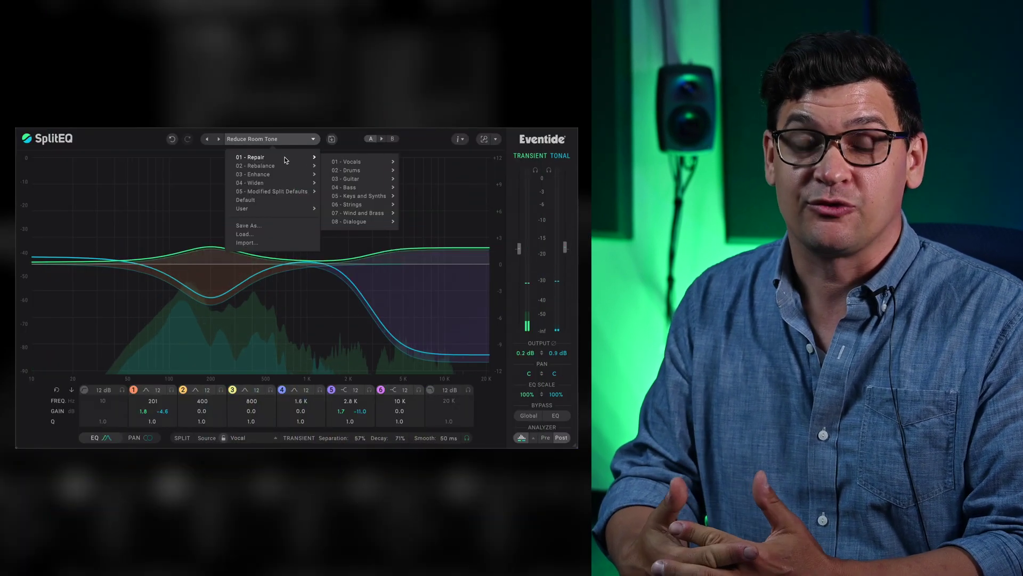
mouse_move(362, 222)
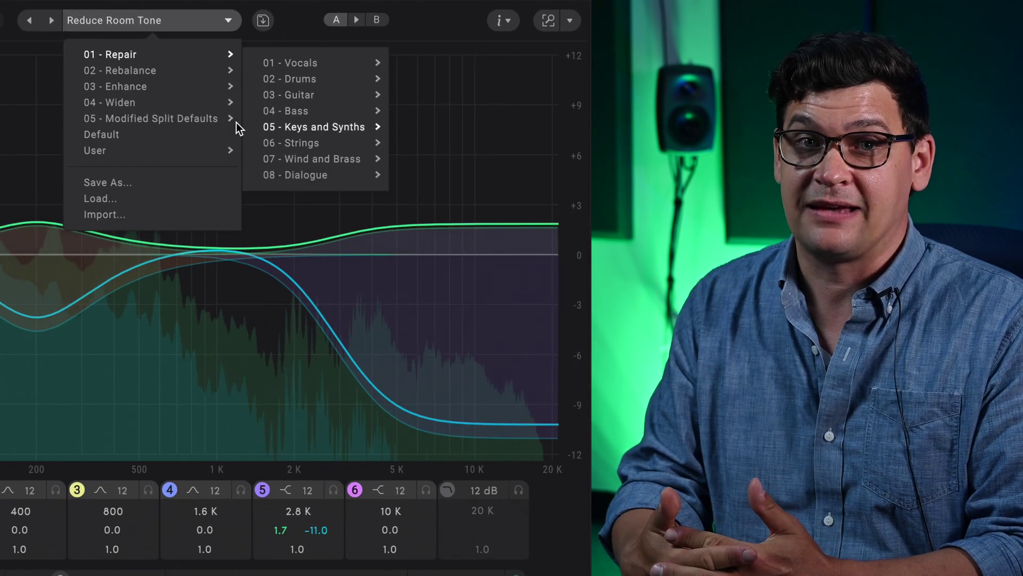
mouse_move(200, 73)
mouse_move(339, 193)
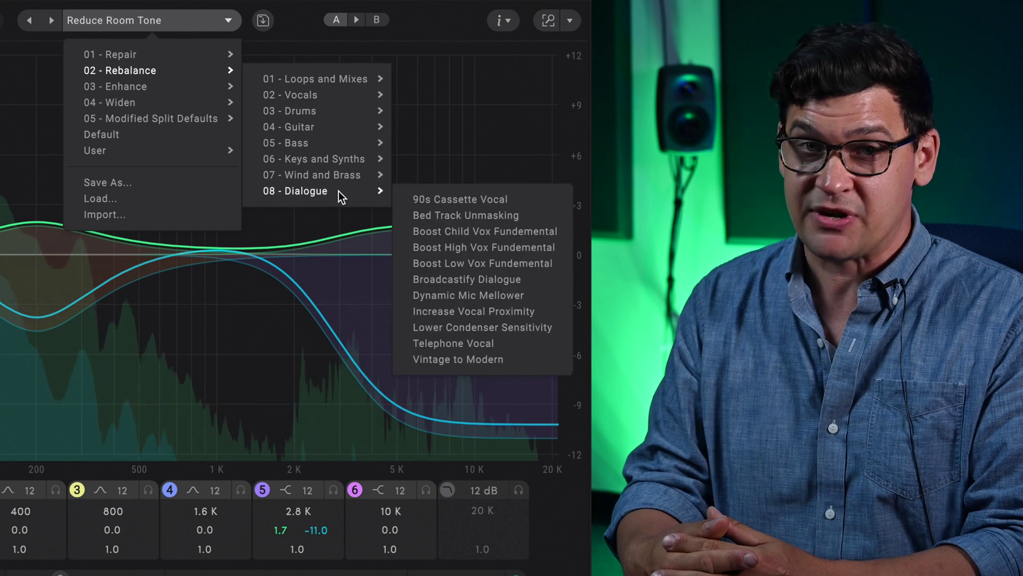
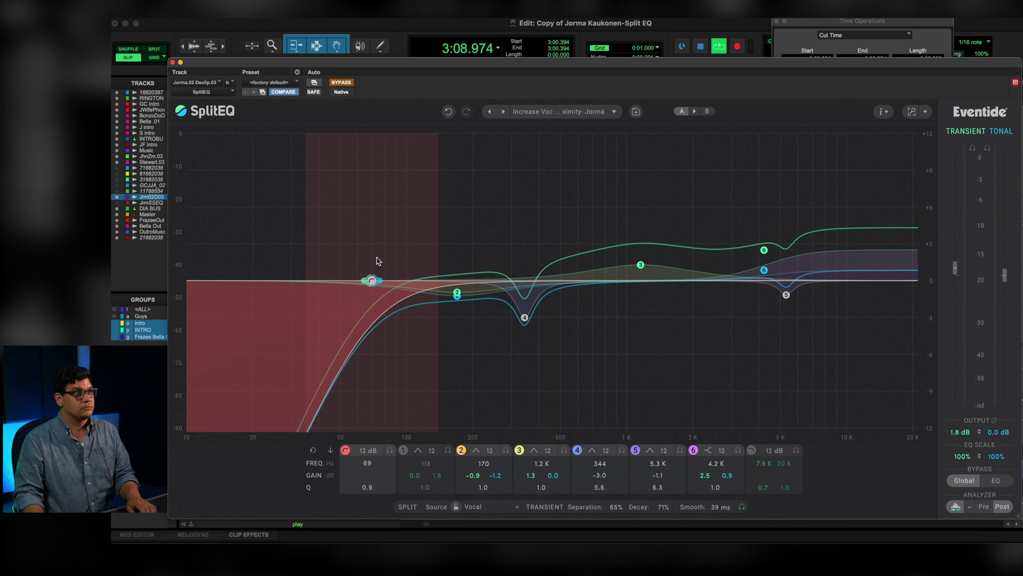
Take SplitEQ out of bypass on the declipped dialogue track and play the passage with the EQ active
key(space)
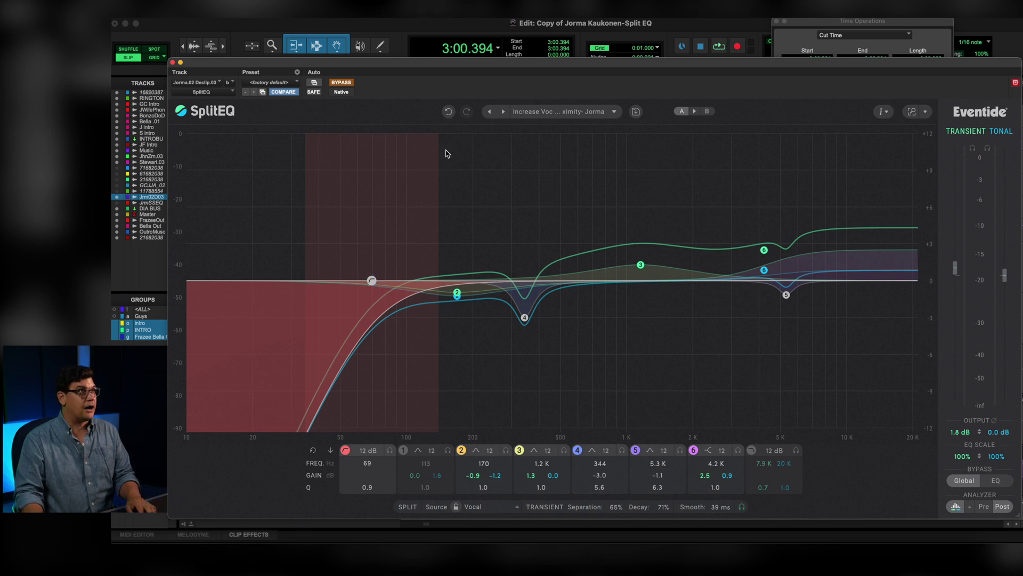
click(336, 84)
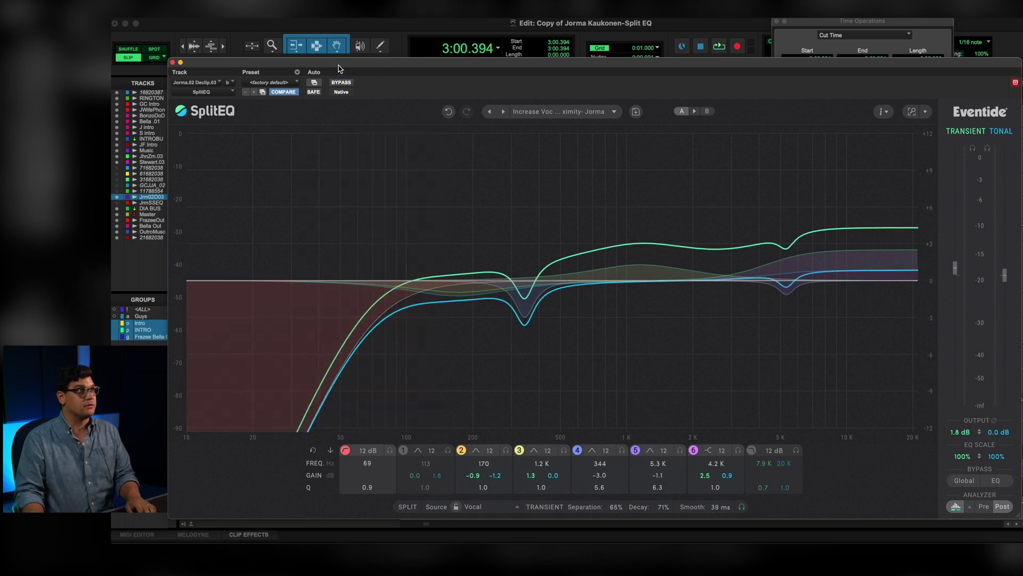
drag(338, 65, 335, 59)
key(space)
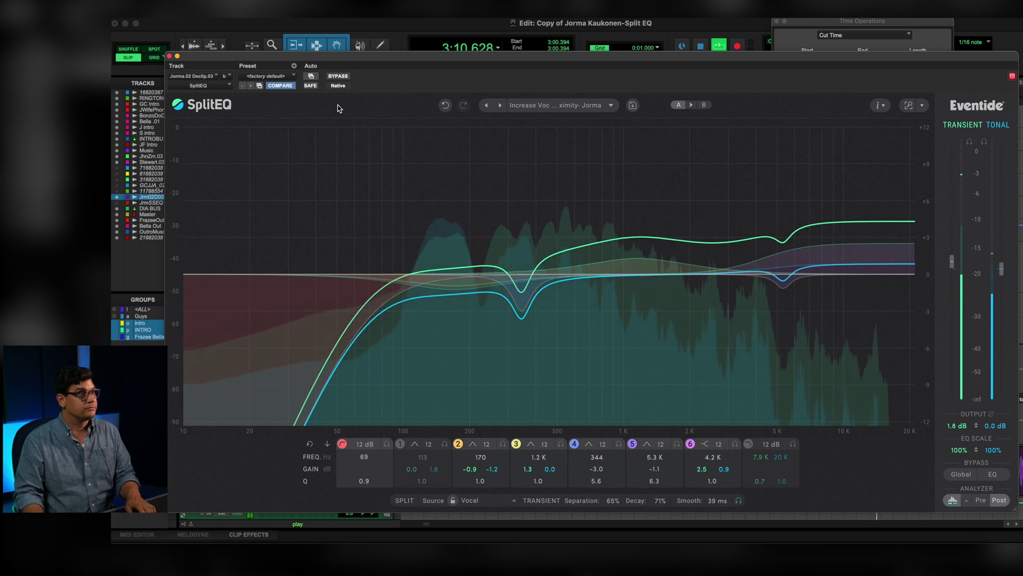
key(space)
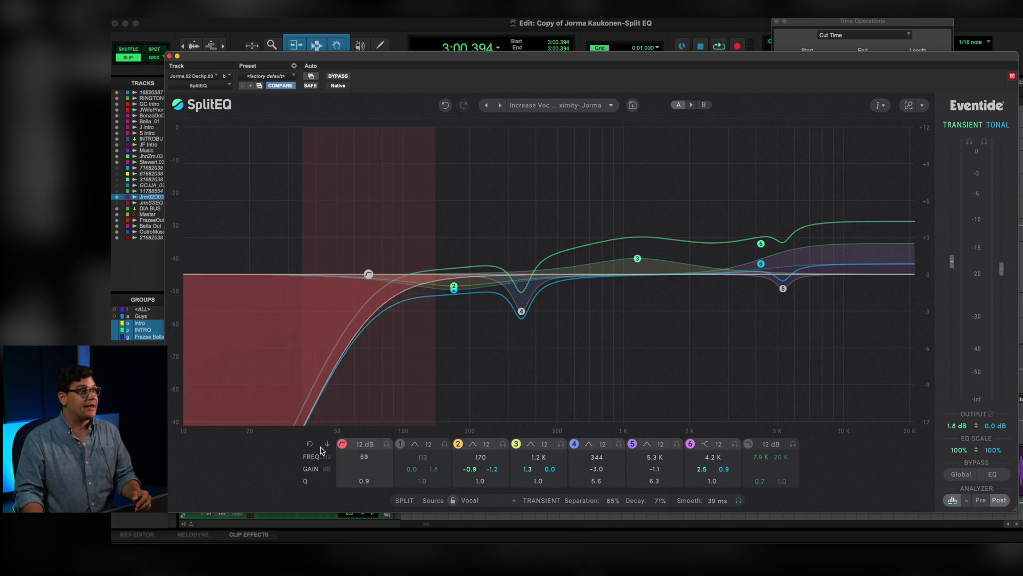
Switch off the high-pass filter and EQ bands 2 to 6 so that no band shapes the sound
click(342, 443)
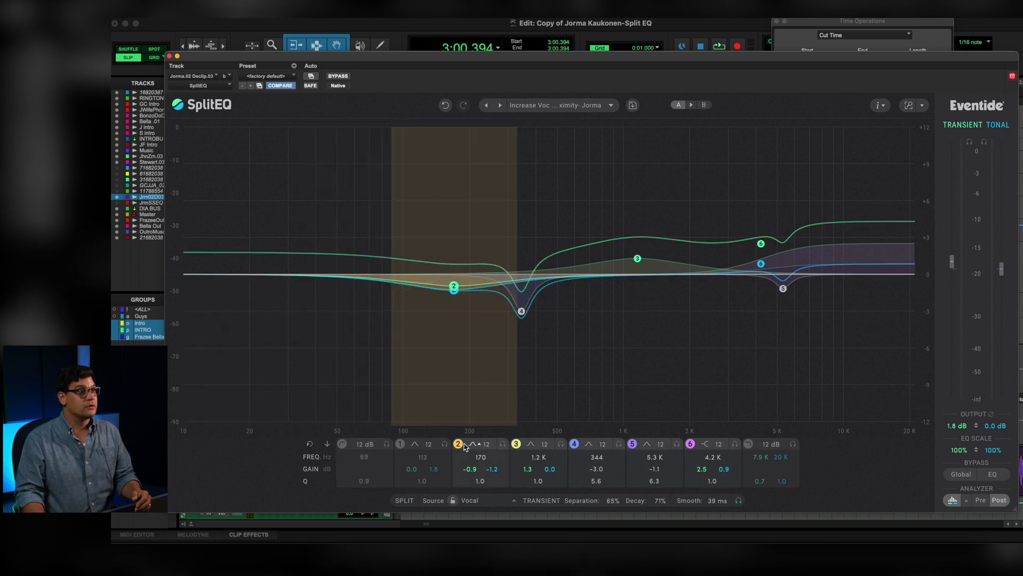
click(461, 446)
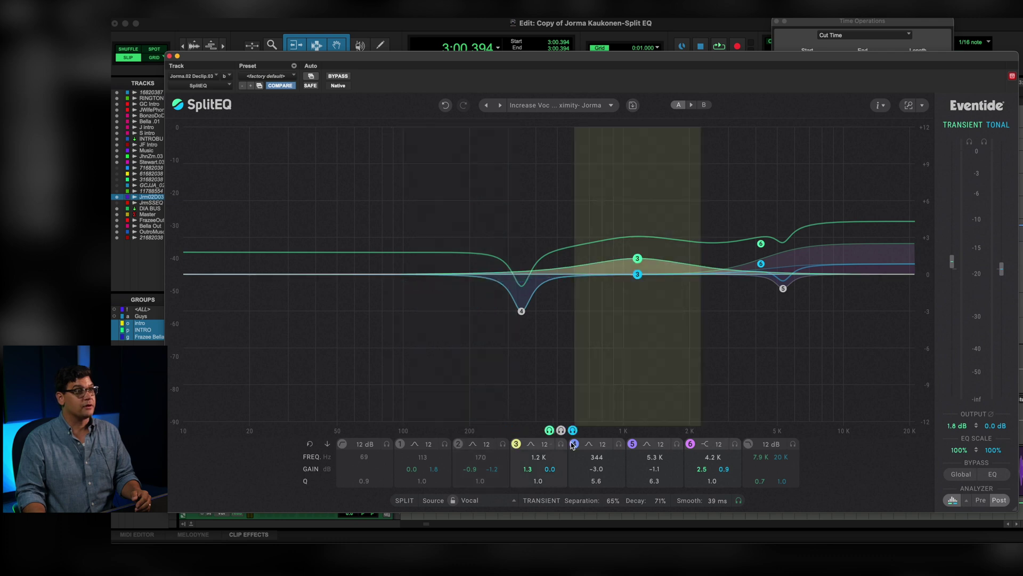
click(632, 443)
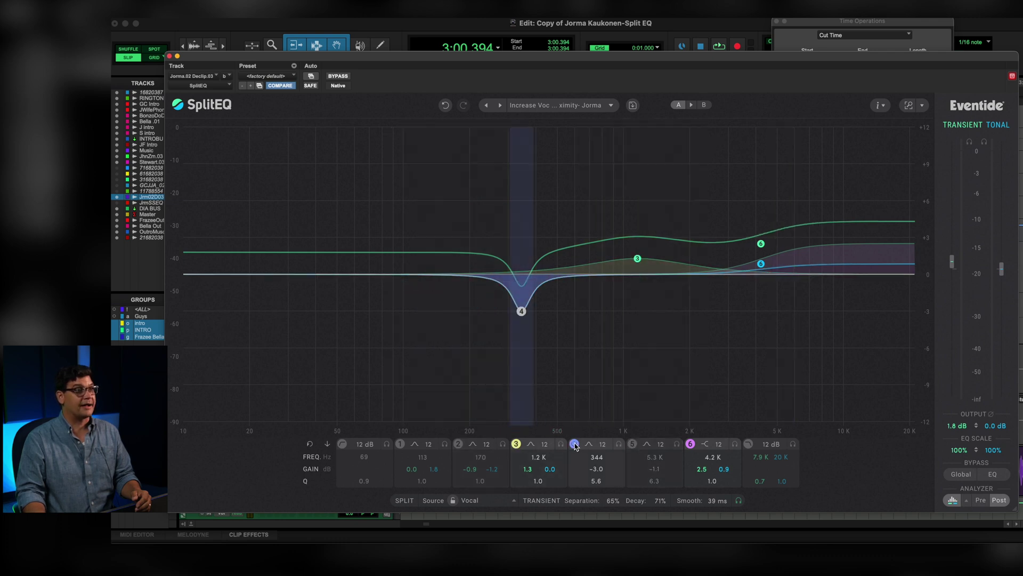
click(574, 443)
click(748, 444)
click(690, 443)
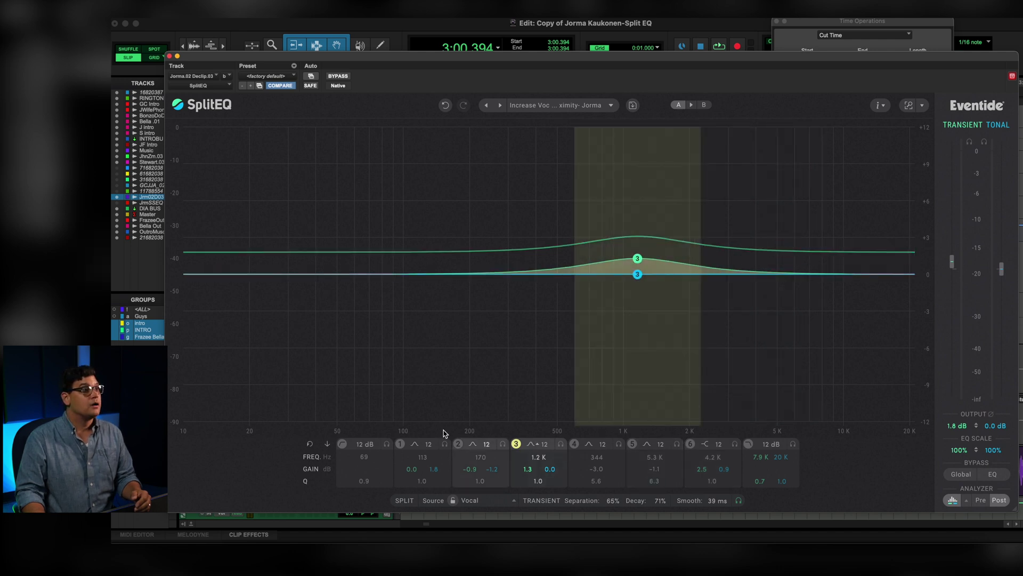
click(516, 444)
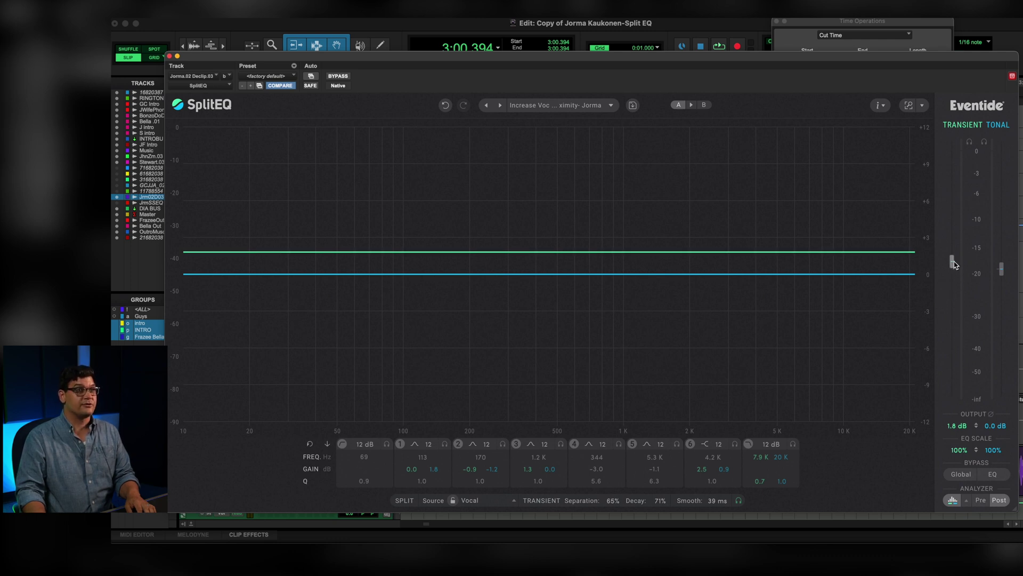
Set the transient output level to 1.9 dB and switch the 69 Hz high-pass filter back on
drag(953, 266, 954, 265)
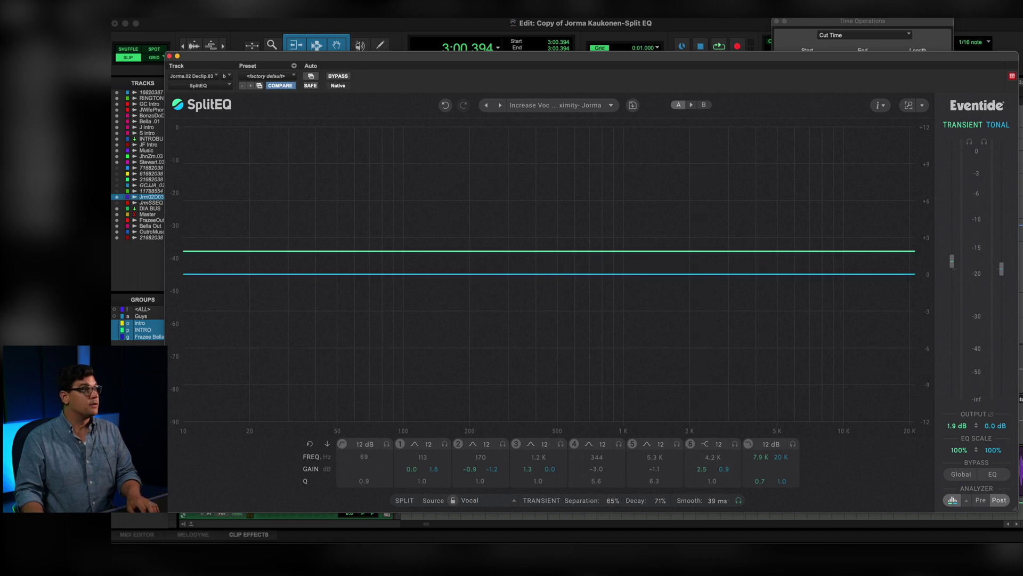
click(342, 444)
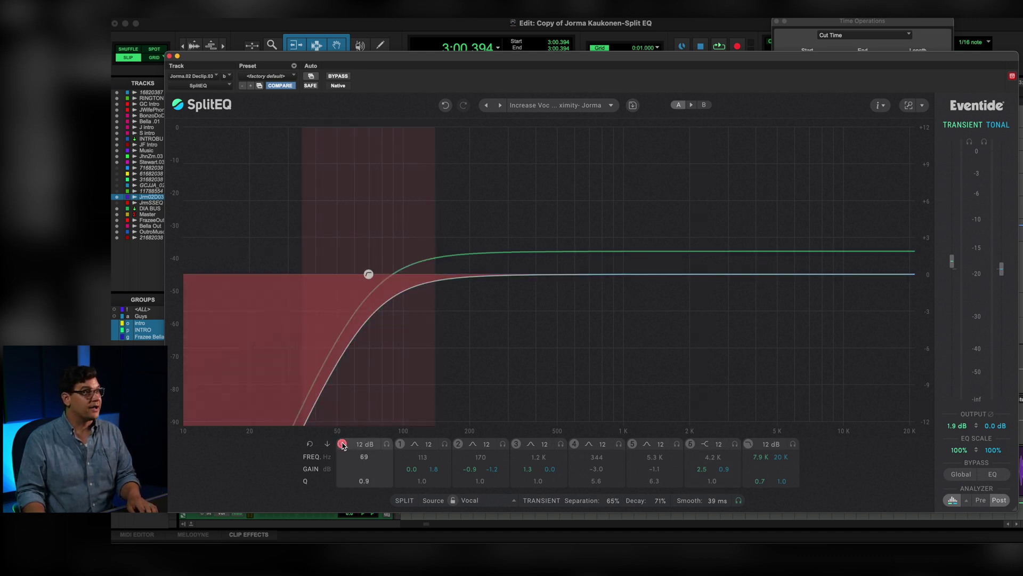
Switch on EQ band 1 at 113 Hz with its 1.8 dB tonal boost and play the dialogue passage
mouse_move(367, 275)
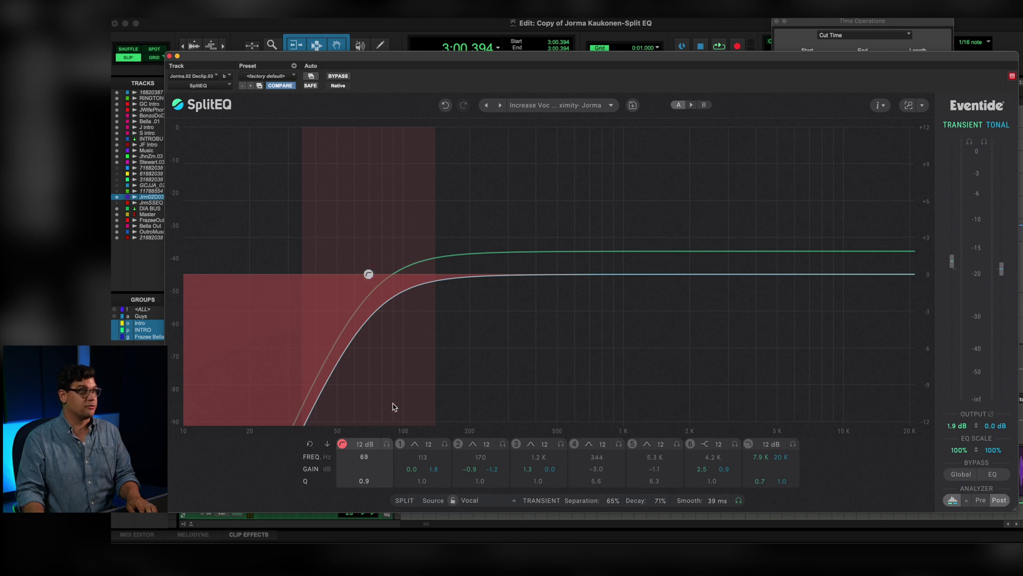
click(400, 444)
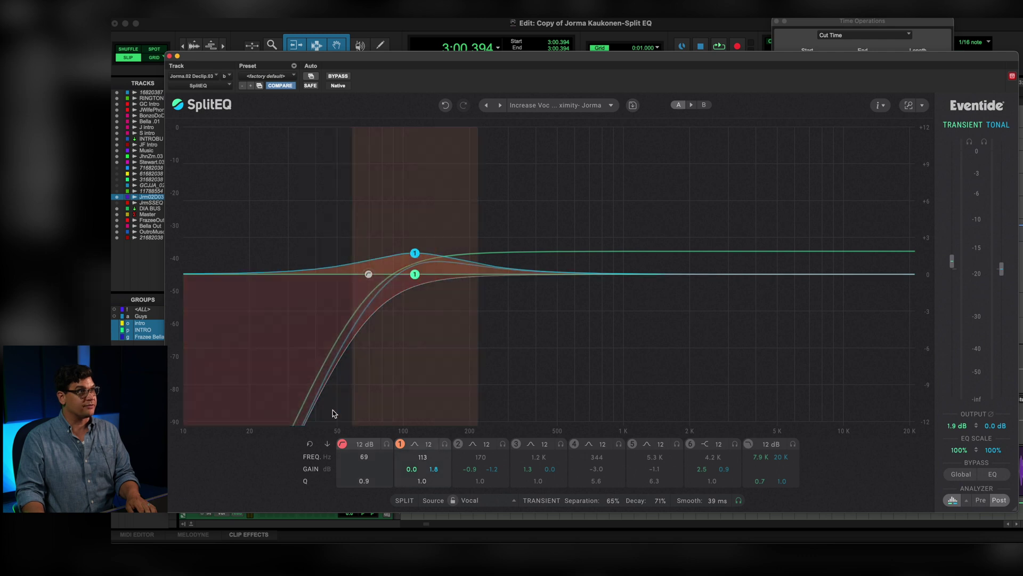
key(space)
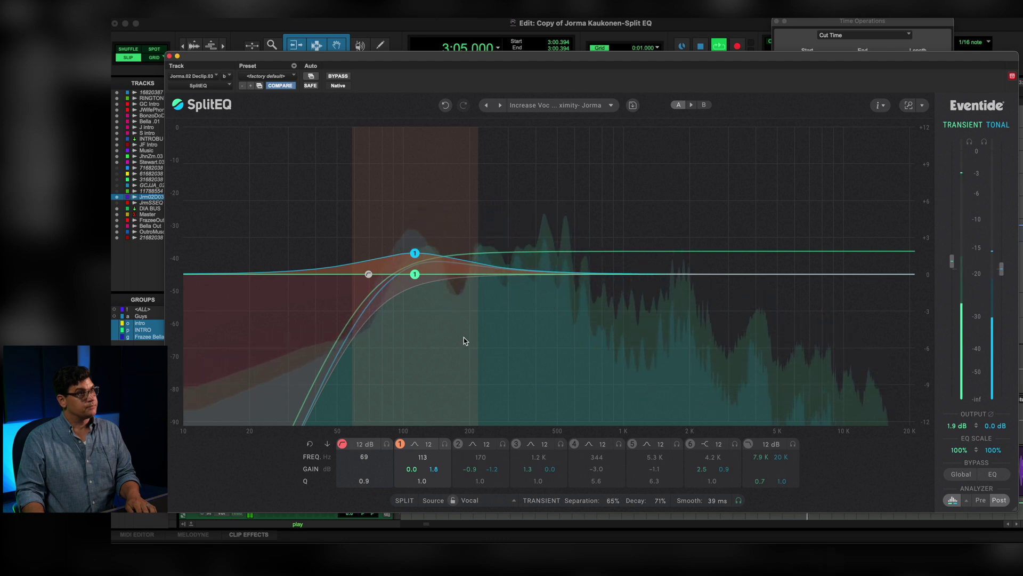
key(space)
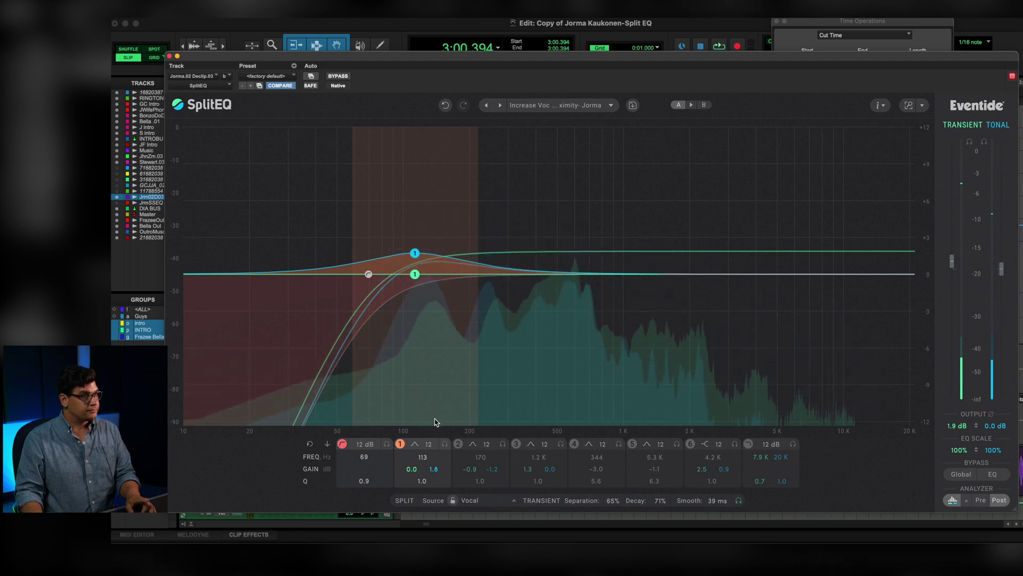
Switch on EQ band 2, cutting 170 Hz by 0.9 dB transient and 1.2 dB tonal, and play the passage
click(458, 444)
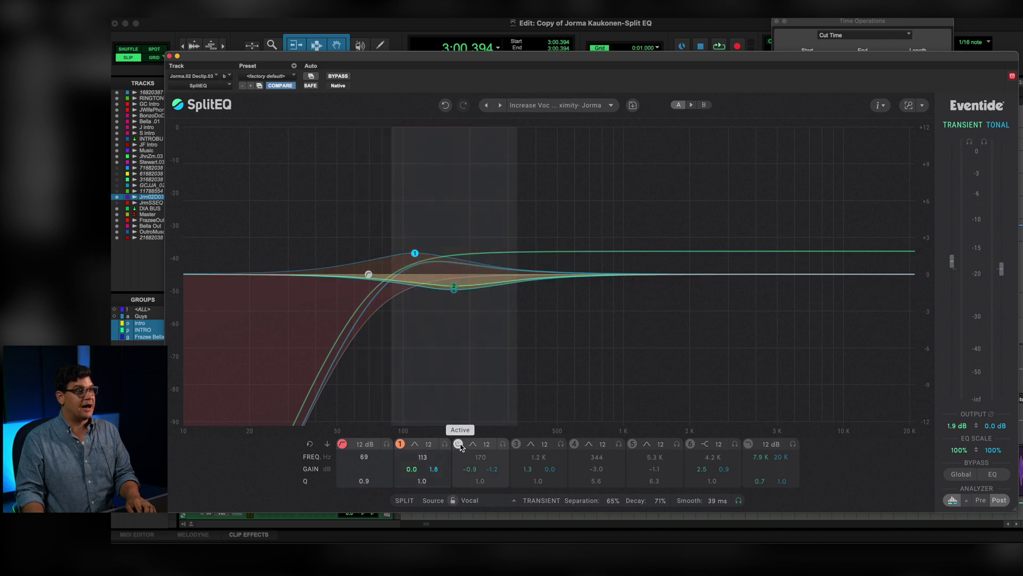
click(515, 444)
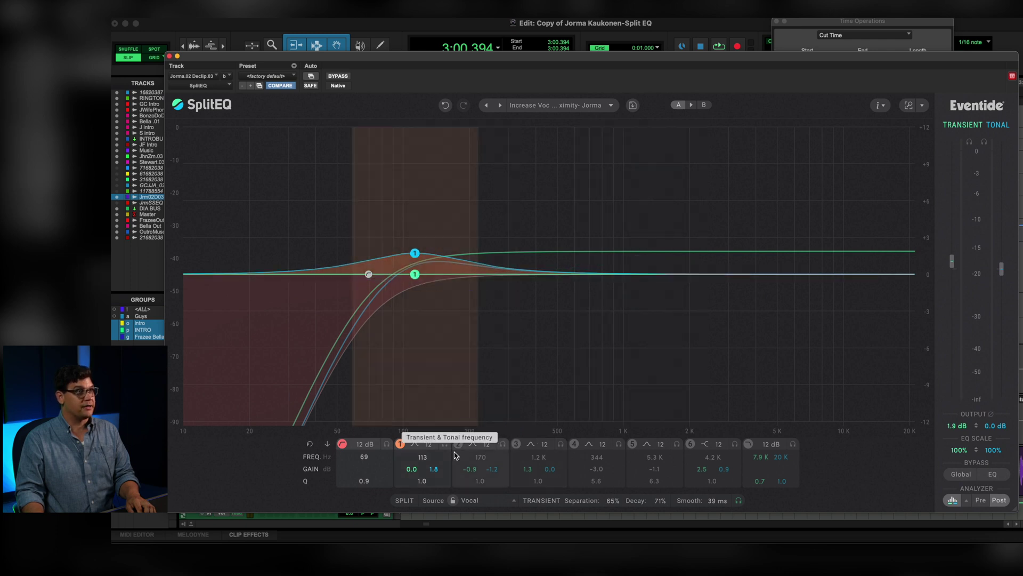
click(458, 444)
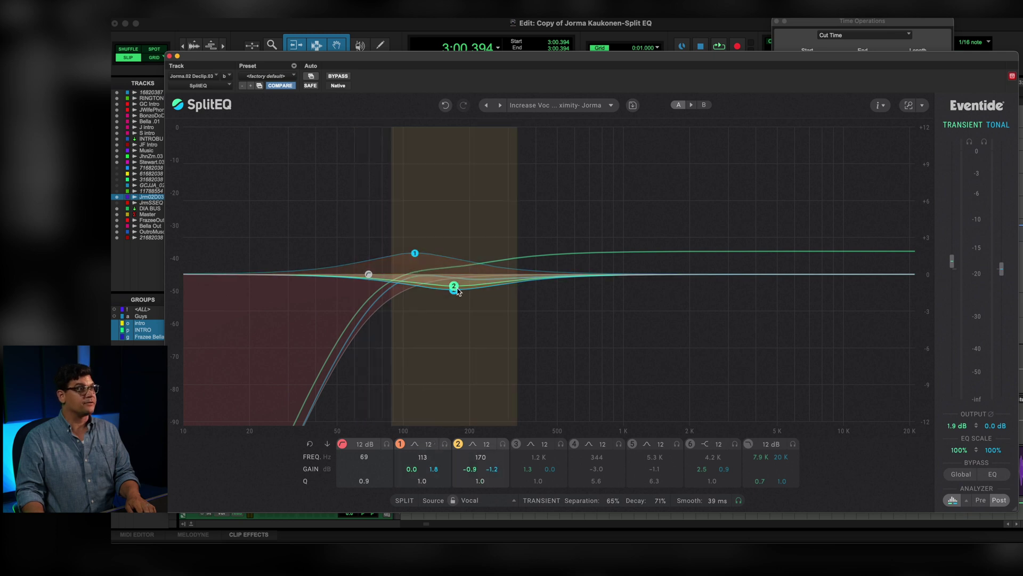
key(space)
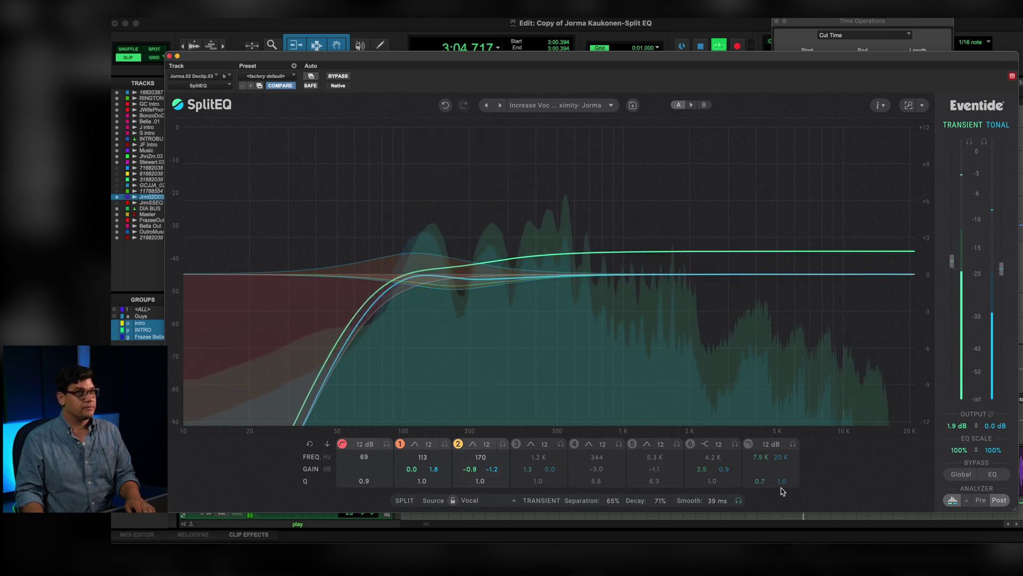
click(748, 444)
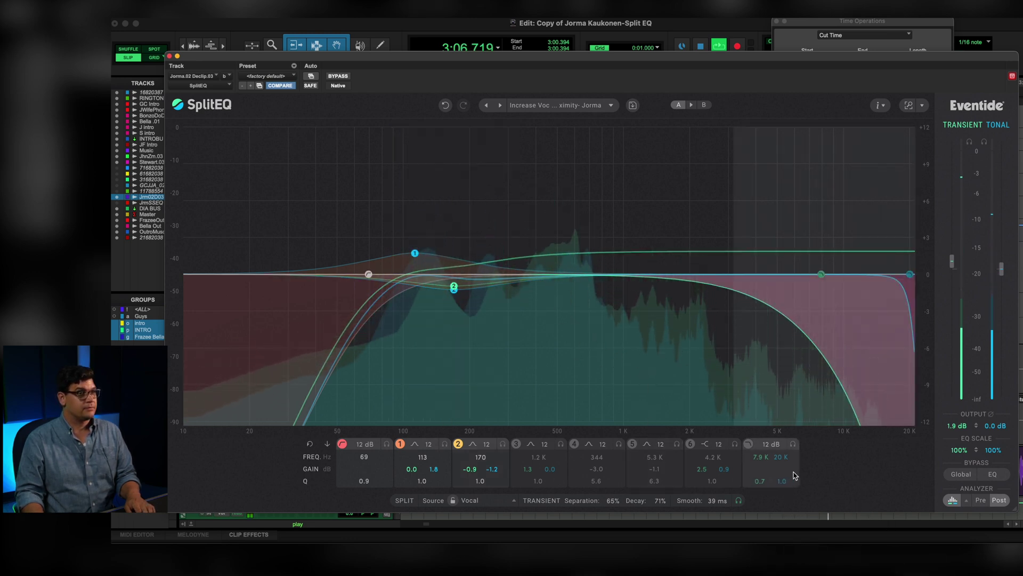
key(space)
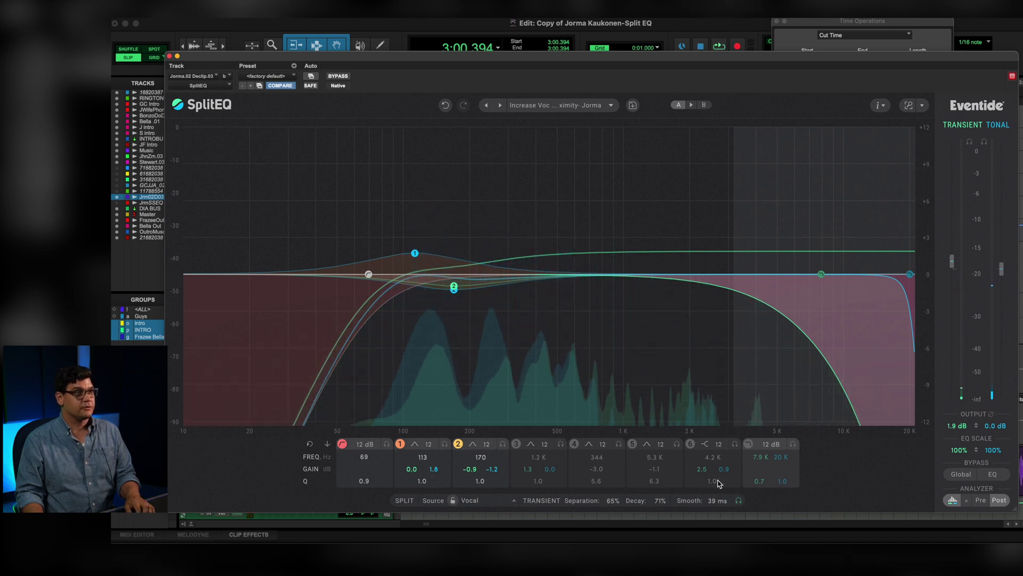
Switch on EQ band 3 at 1.2 kHz with its 1.3 dB transient boost and play the passage, including with SplitEQ bypassed
click(516, 444)
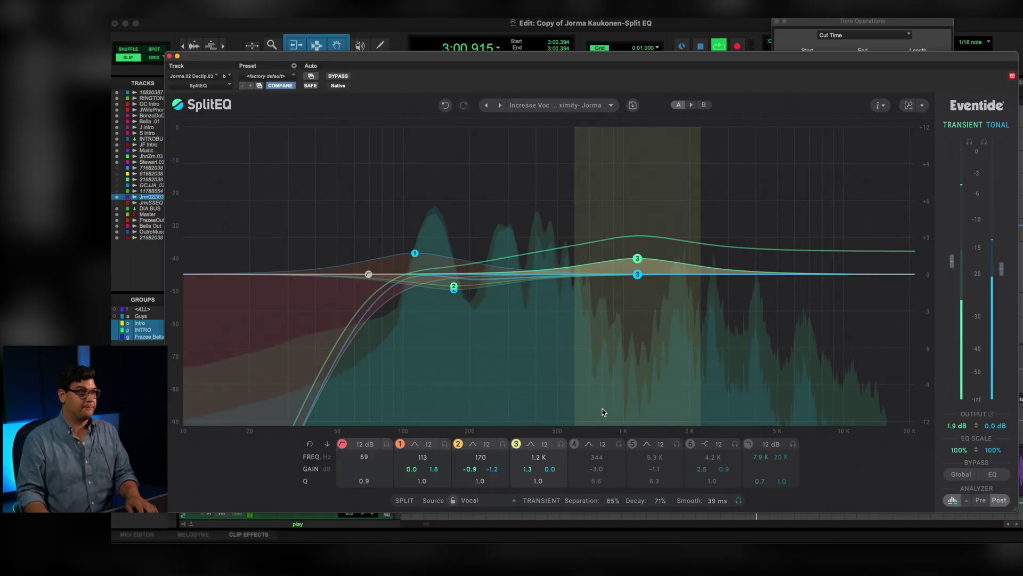
click(574, 444)
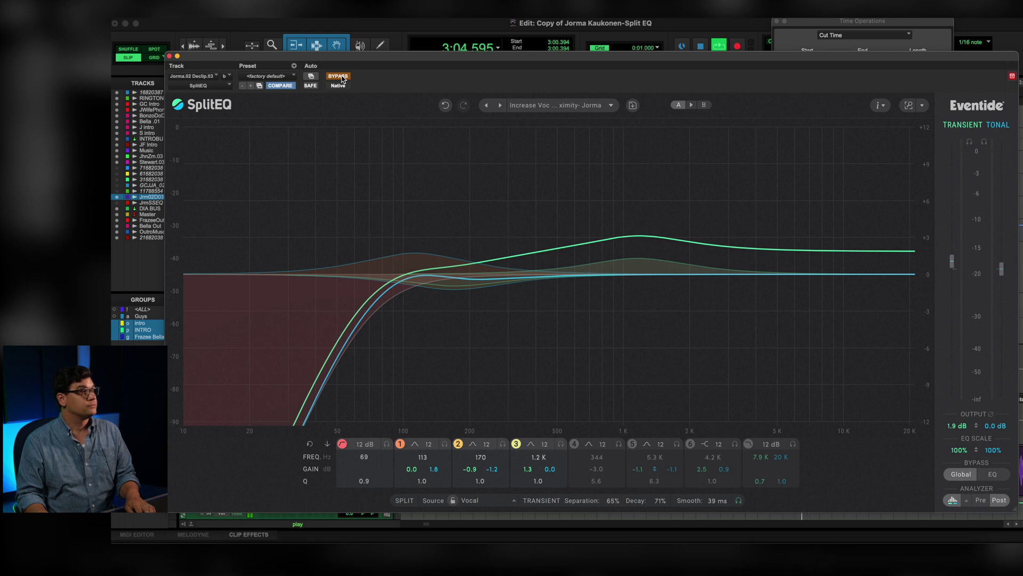
key(space)
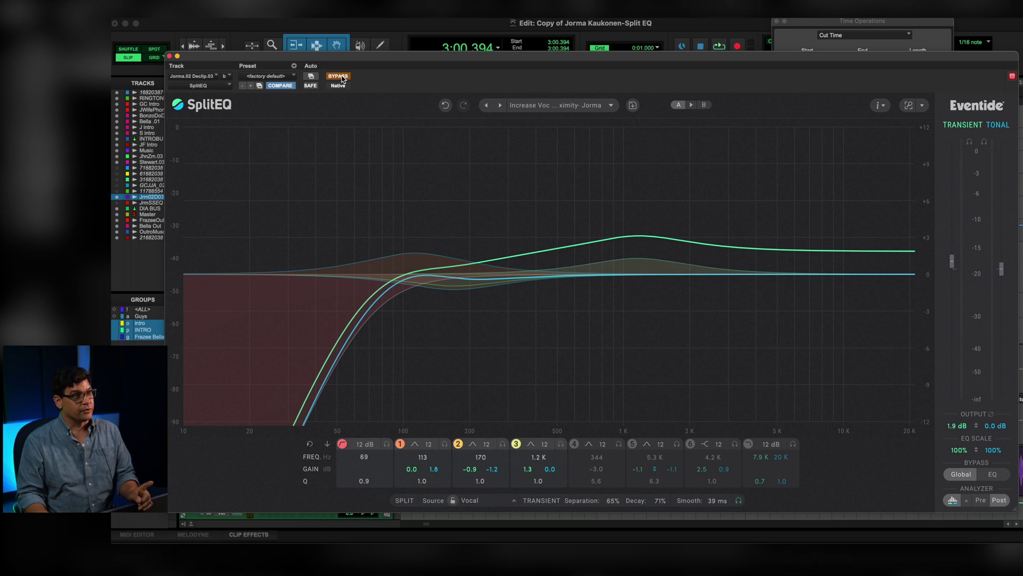
Take SplitEQ out of bypass and play the same passage through the high-pass filter and bands 1 to 3
click(339, 76)
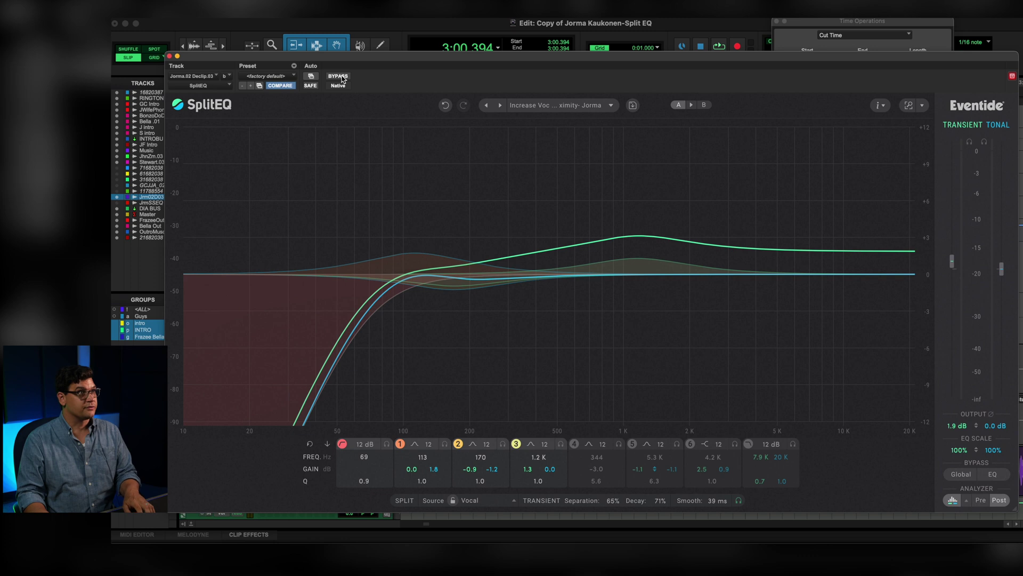
key(space)
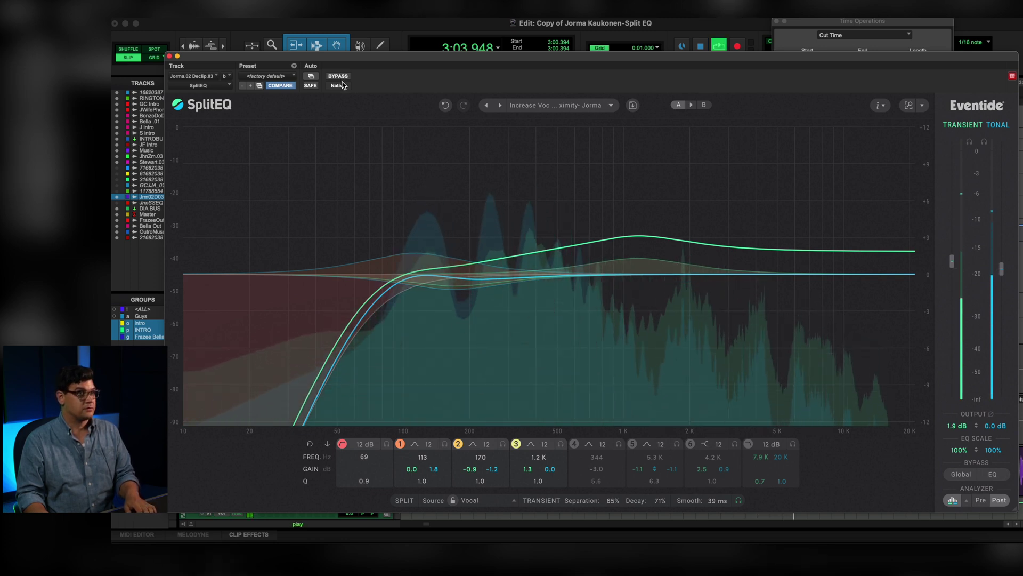
key(space)
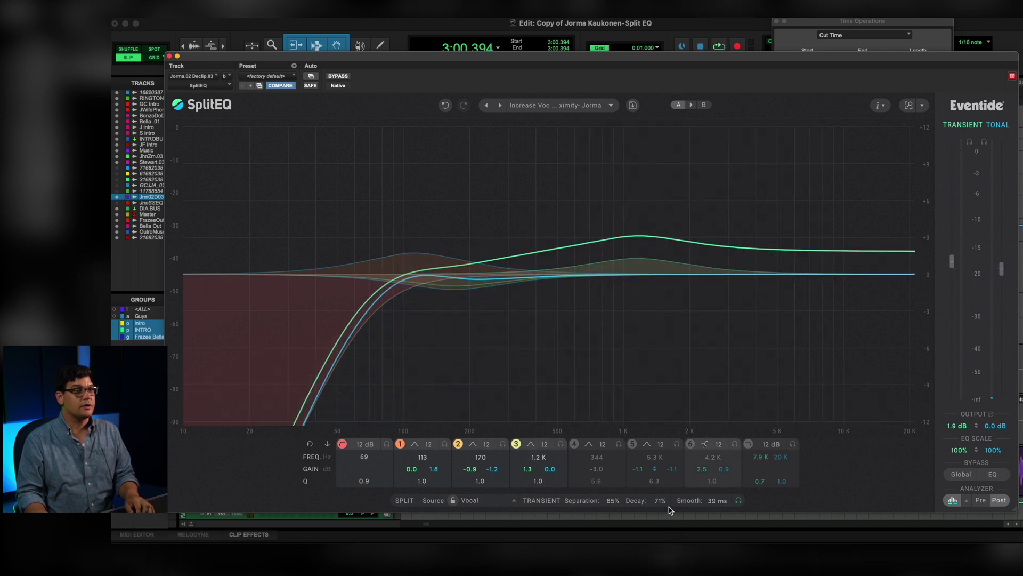
Switch on the 4.2 kHz band 6 high shelf and the low-pass filter at 7.9 kHz transient and 20 kHz tonal, then play the passage
click(690, 444)
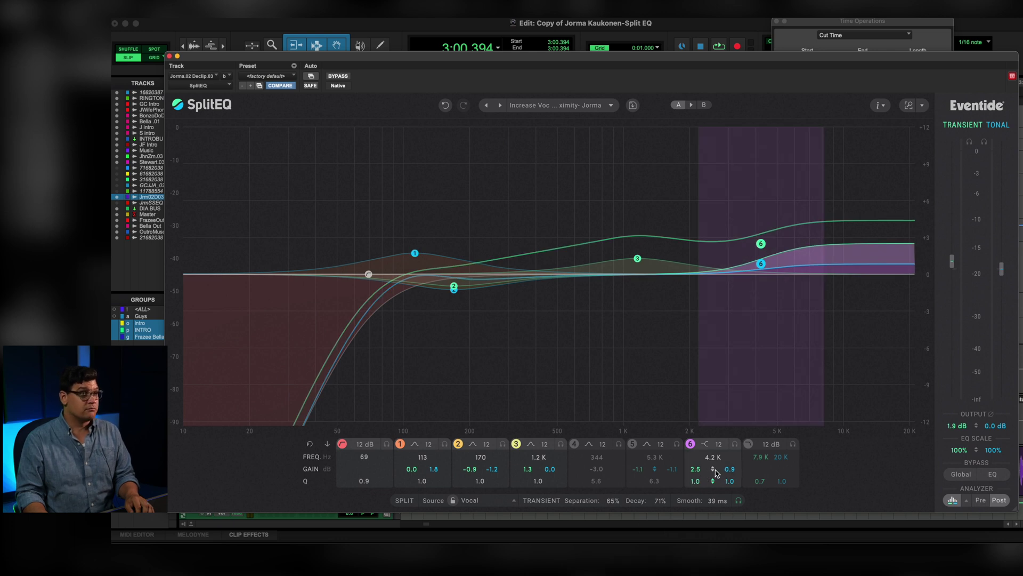
click(748, 444)
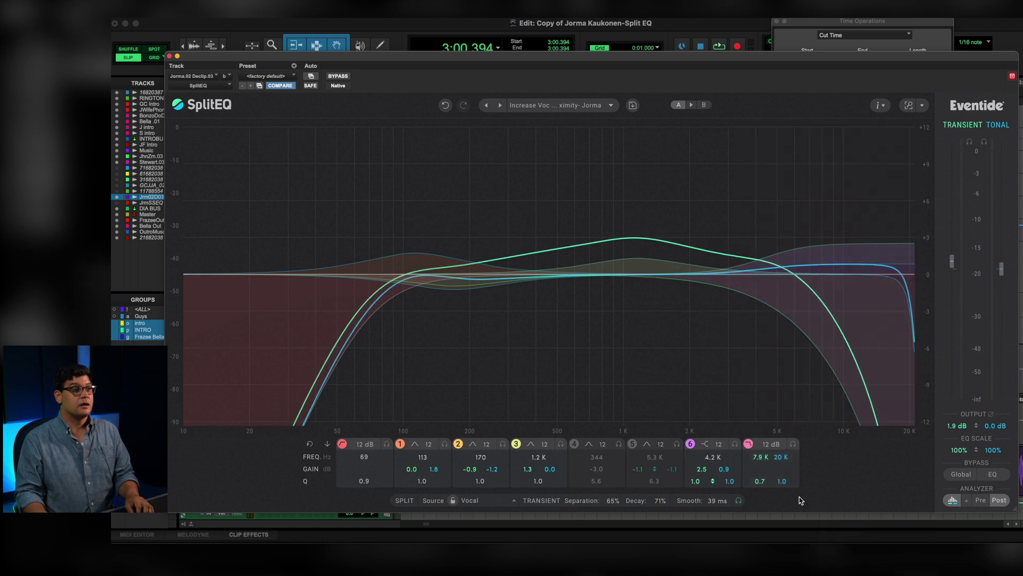
mouse_move(744, 485)
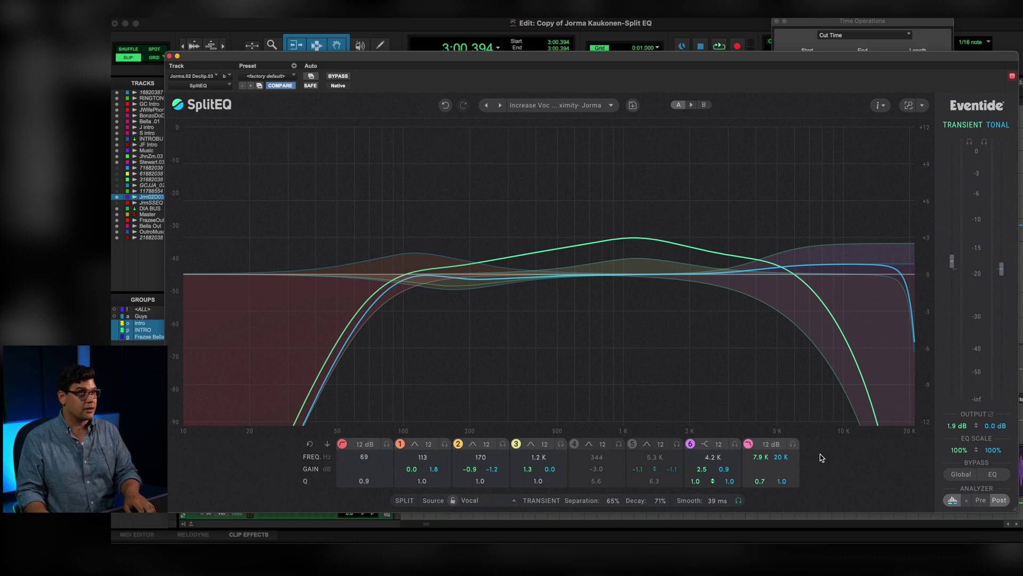
key(space)
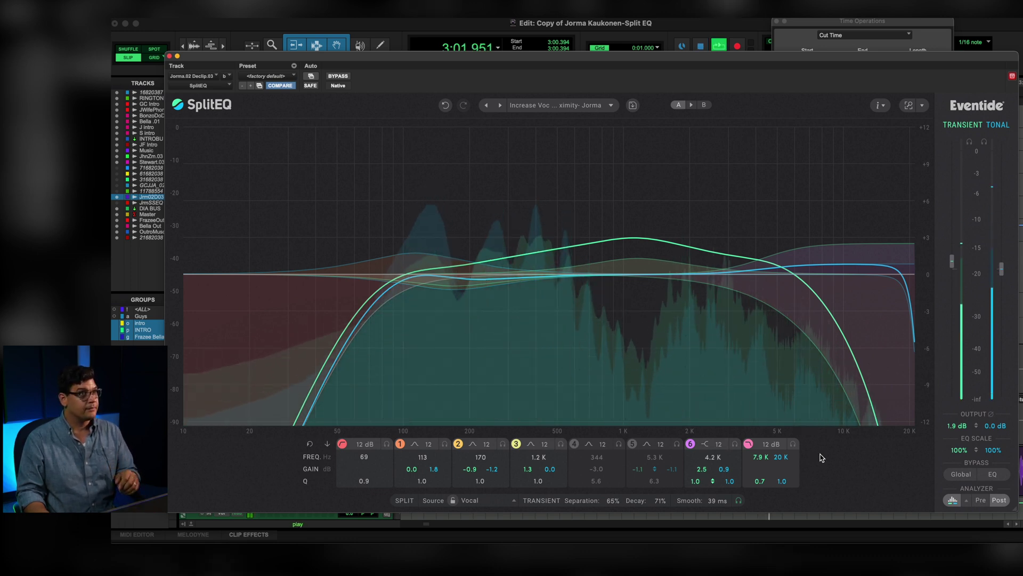
Solo EQ band 4 around 346 Hz with its cut switched off and play the dialogue to hear only that frequency range
mouse_move(845, 432)
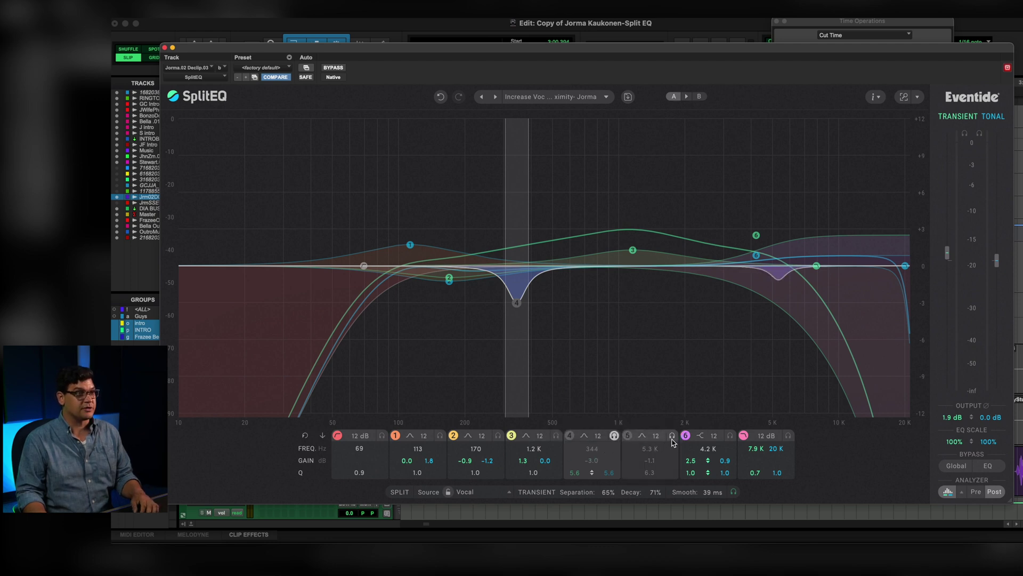
mouse_move(614, 438)
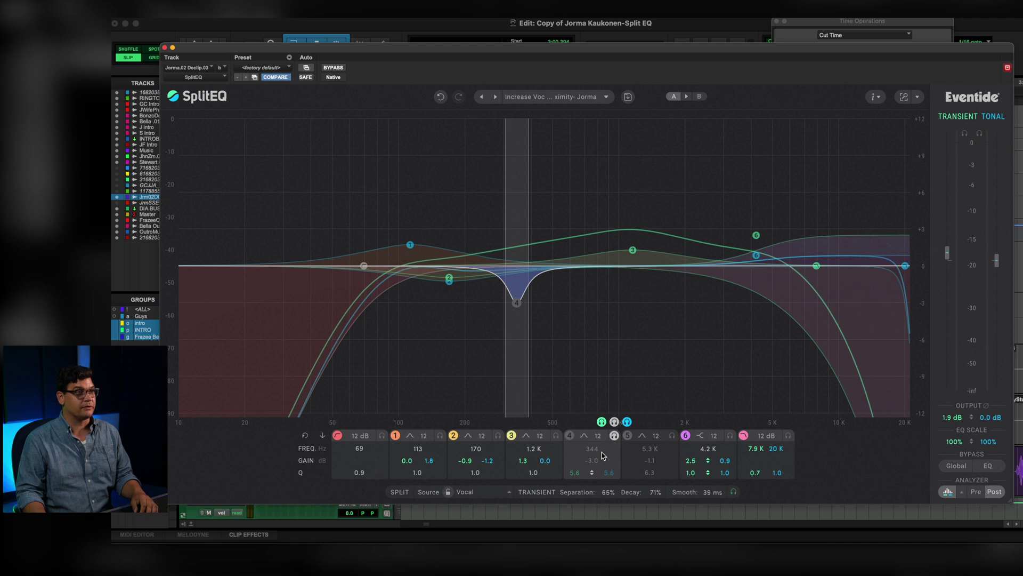
click(569, 436)
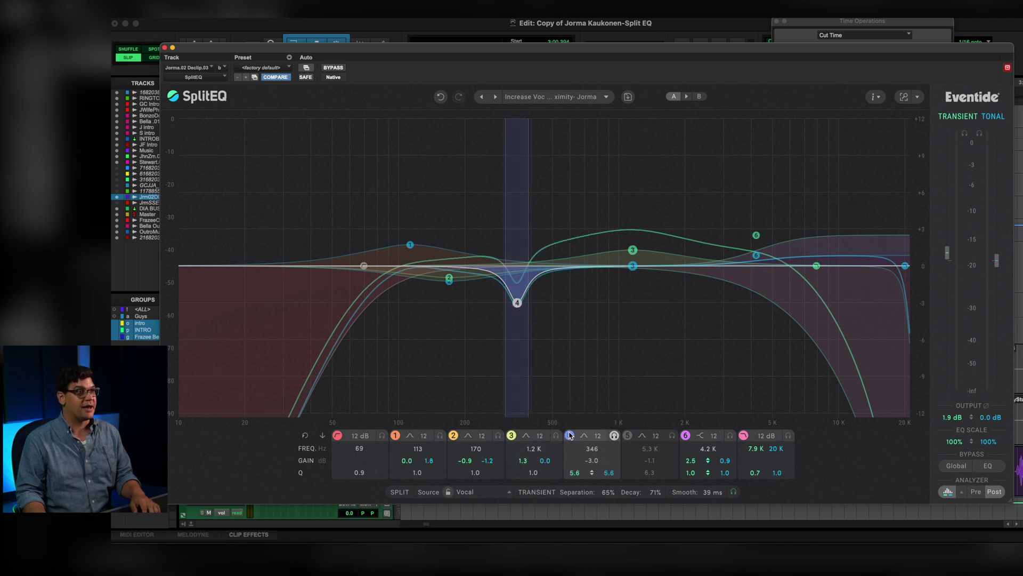
click(570, 435)
click(614, 436)
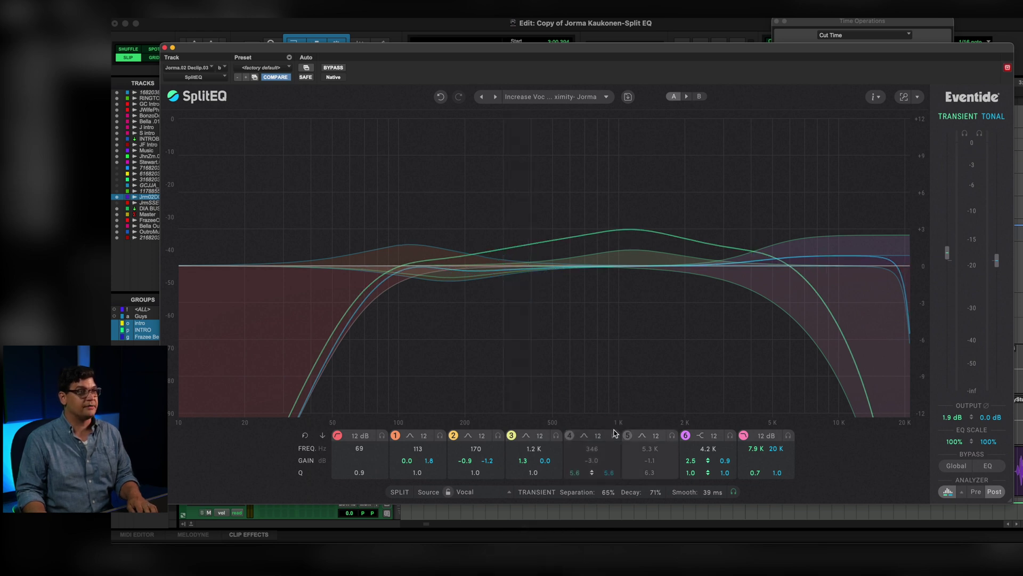
click(614, 436)
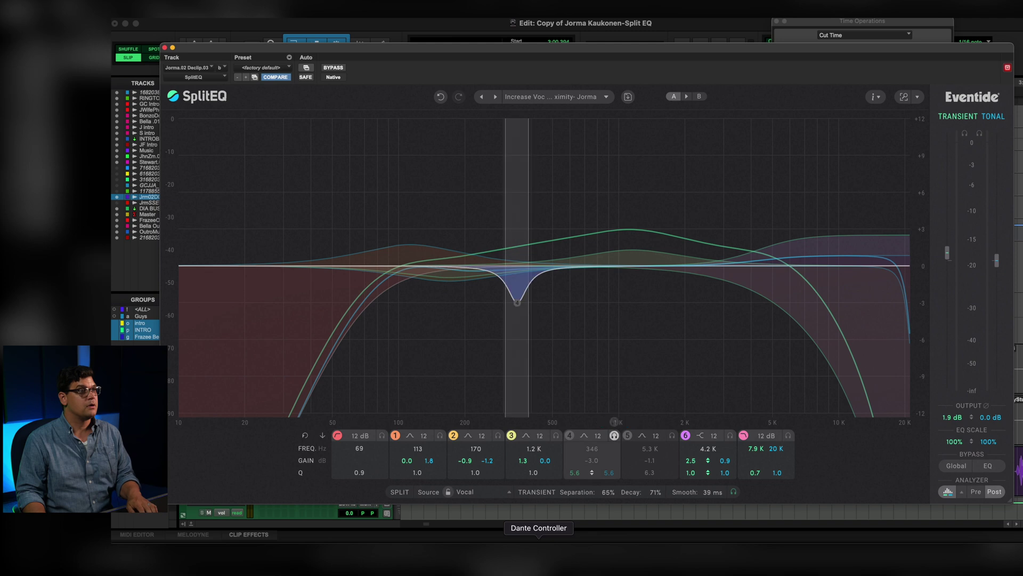
key(space)
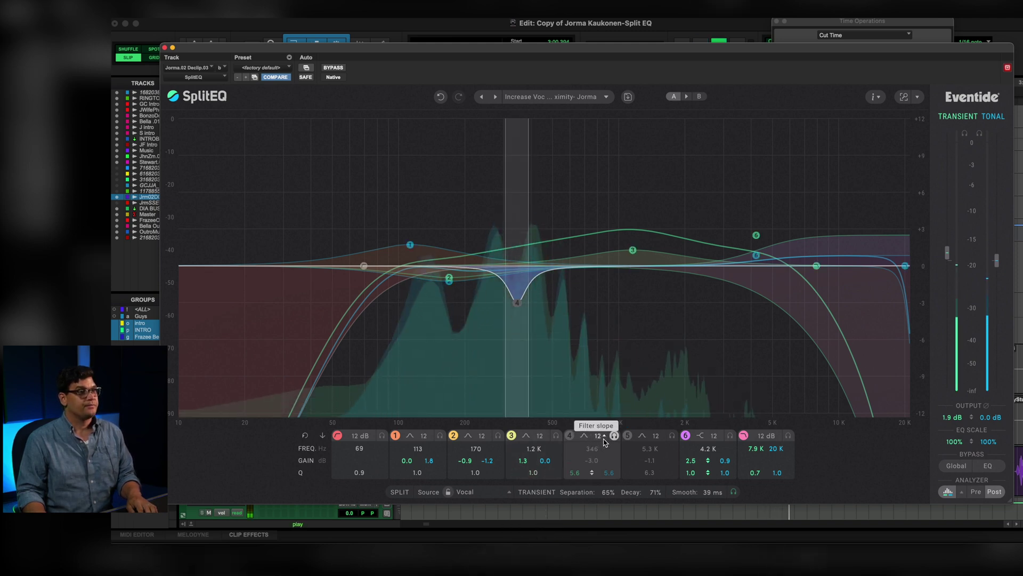
mouse_move(615, 437)
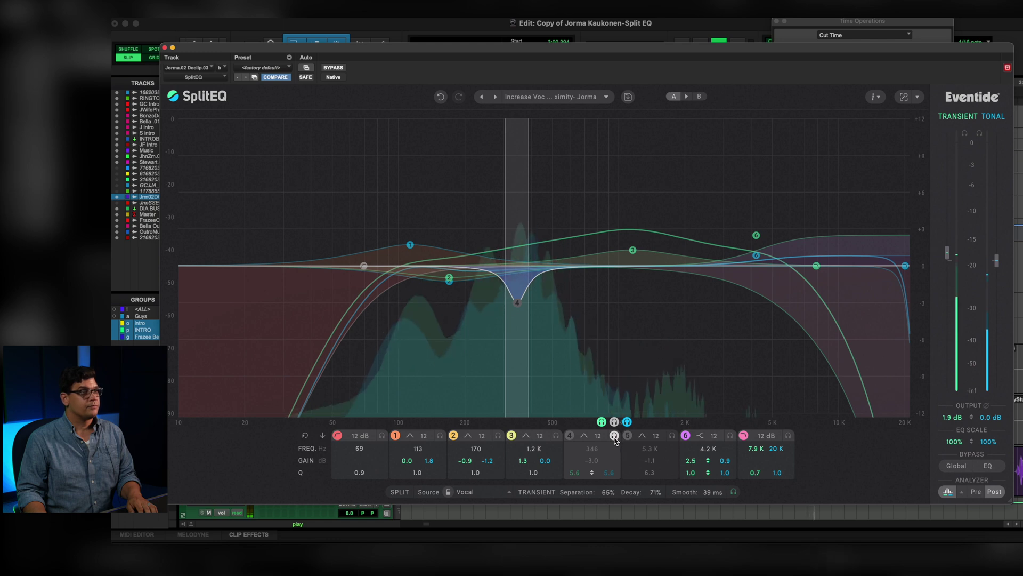
click(614, 436)
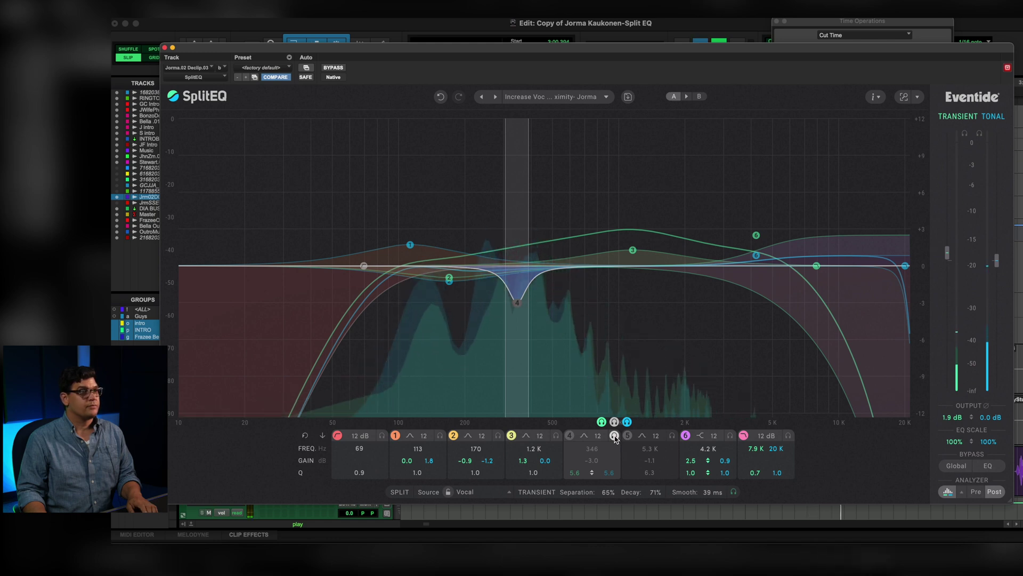
click(614, 421)
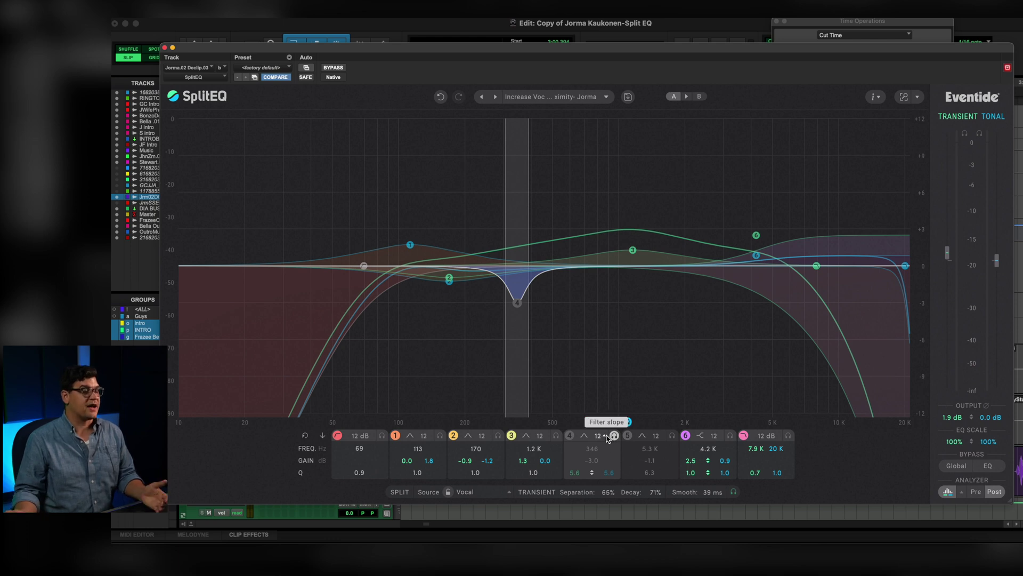
click(615, 436)
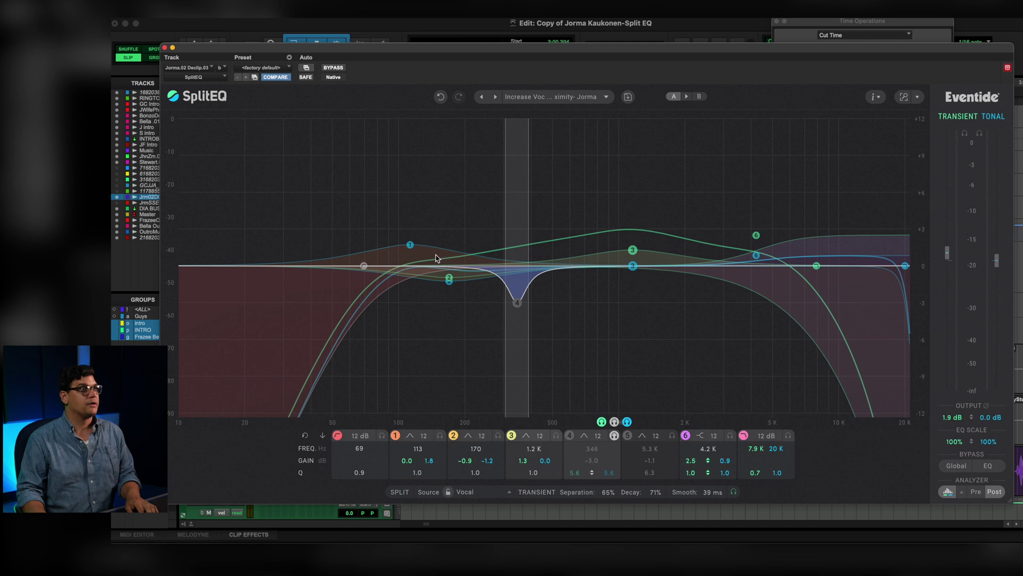
Boost the soloed band 4 to 8.4 dB and sweep it to 339 Hz during playback to locate the resonance
drag(517, 303, 522, 147)
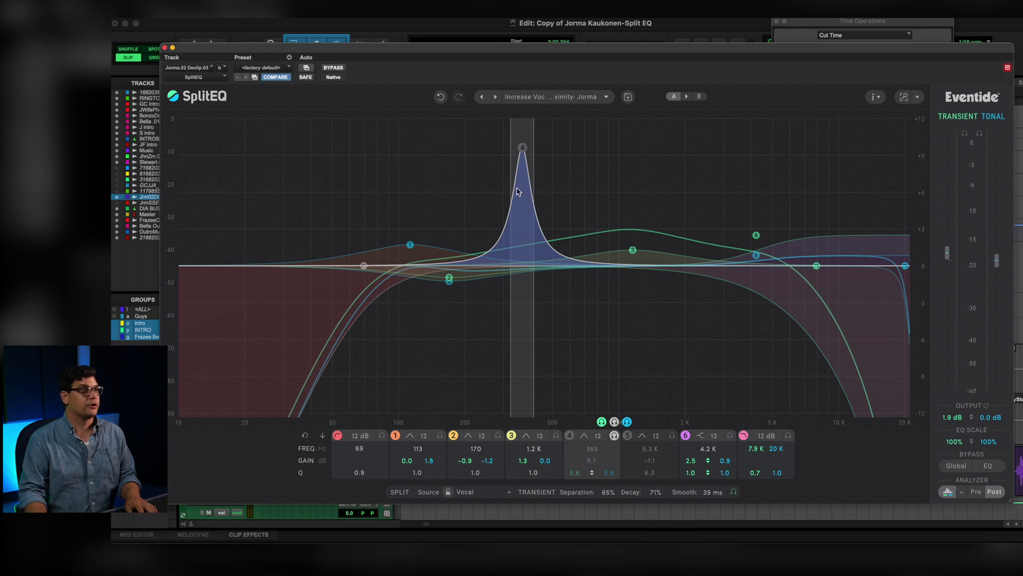
key(space)
mouse_move(522, 154)
mouse_down()
mouse_move(465, 165)
mouse_move(520, 163)
mouse_up()
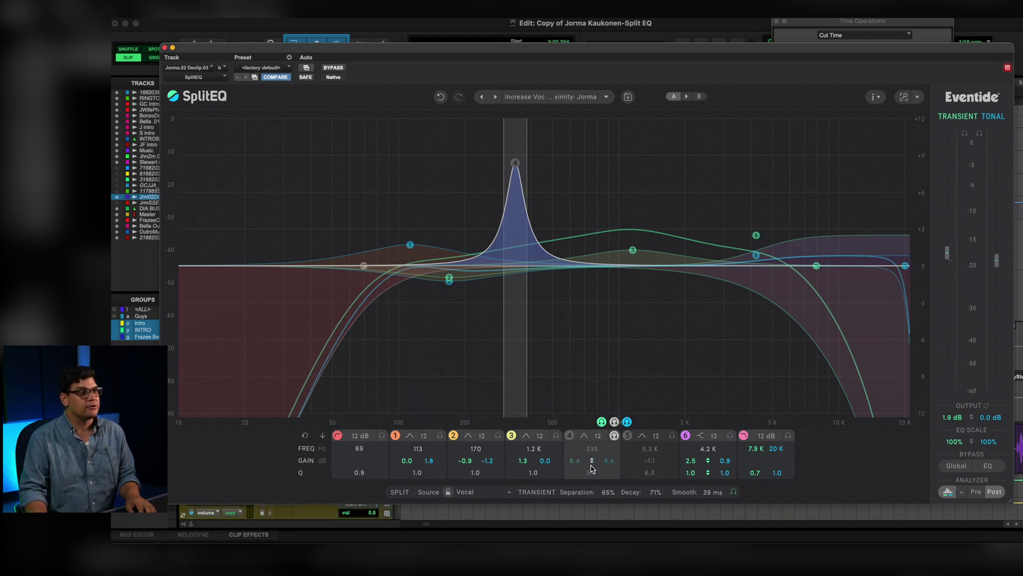
Set band 4's gain to -2.2 dB at 339 Hz, end its solo, and switch the band on while the passage plays
drag(590, 468, 593, 478)
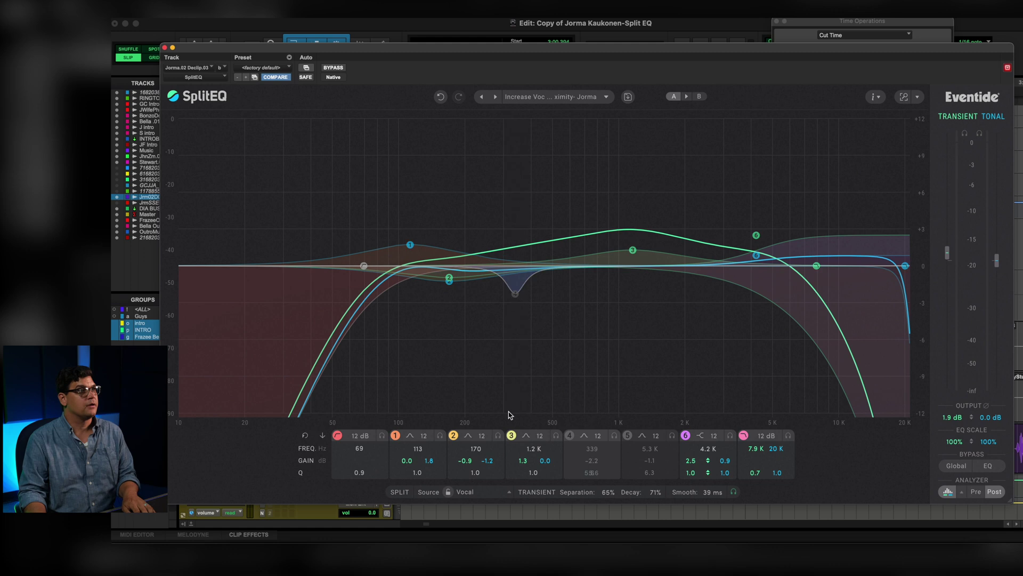
key(space)
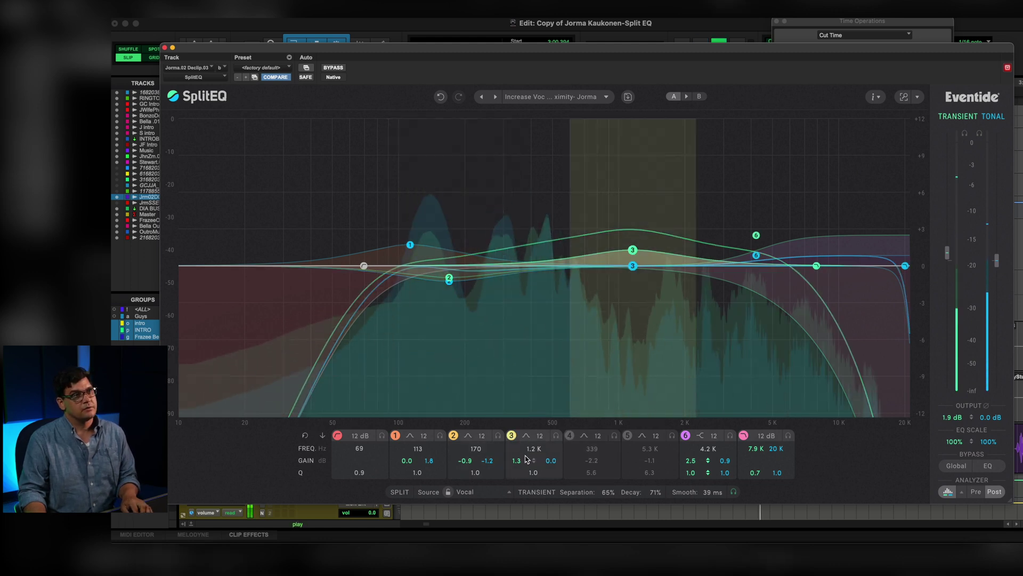
click(569, 435)
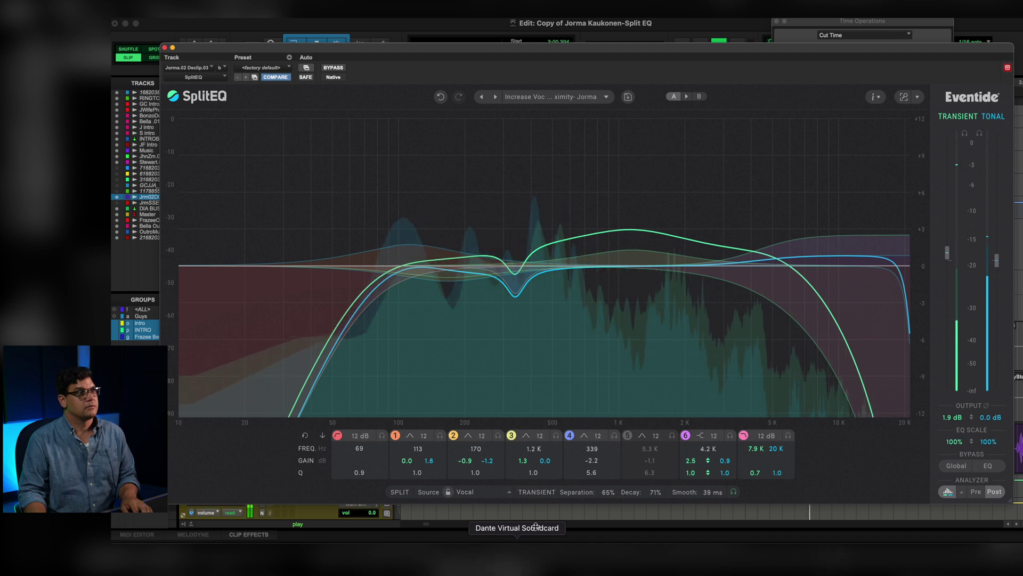
Solo the switched-off EQ band 5 at 5.3 kHz, play the dialogue to hear only that frequency range, then end the solo
mouse_move(574, 479)
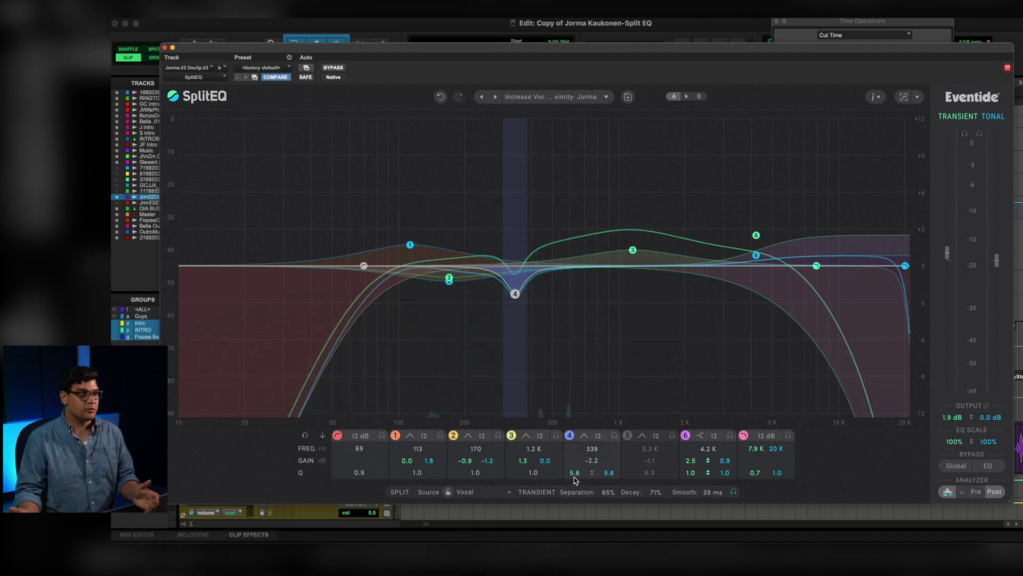
mouse_move(642, 458)
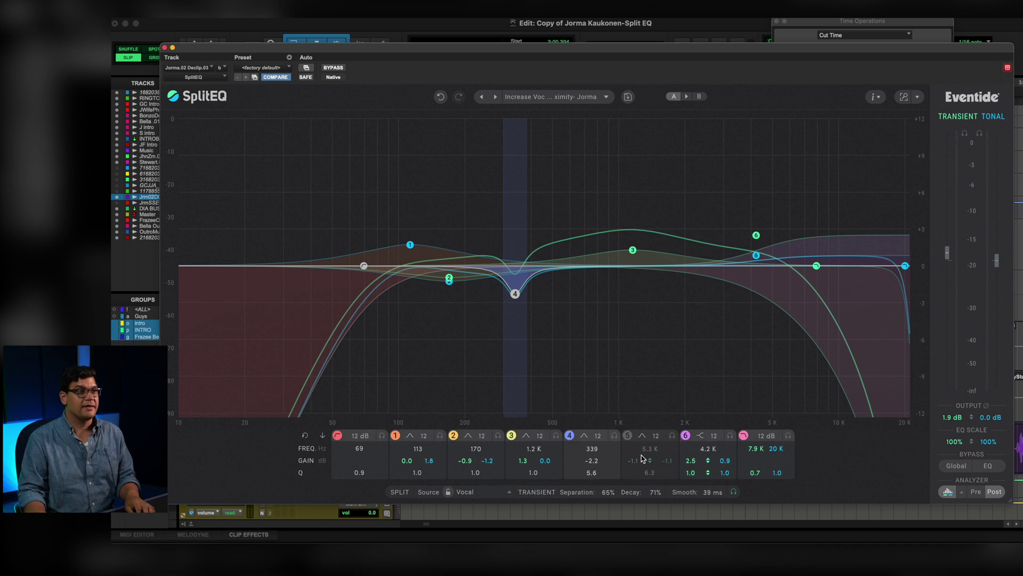
click(673, 435)
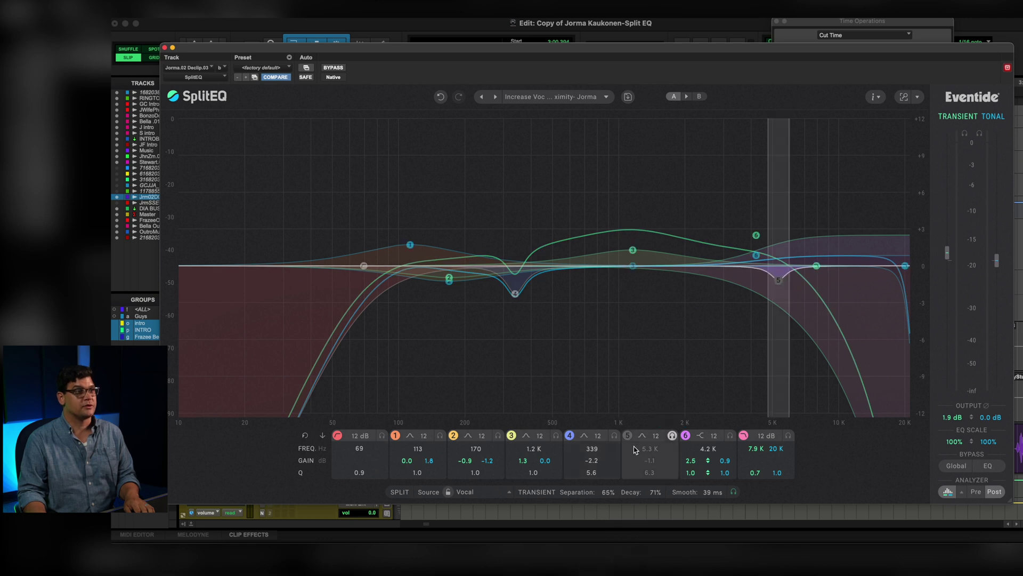
key(space)
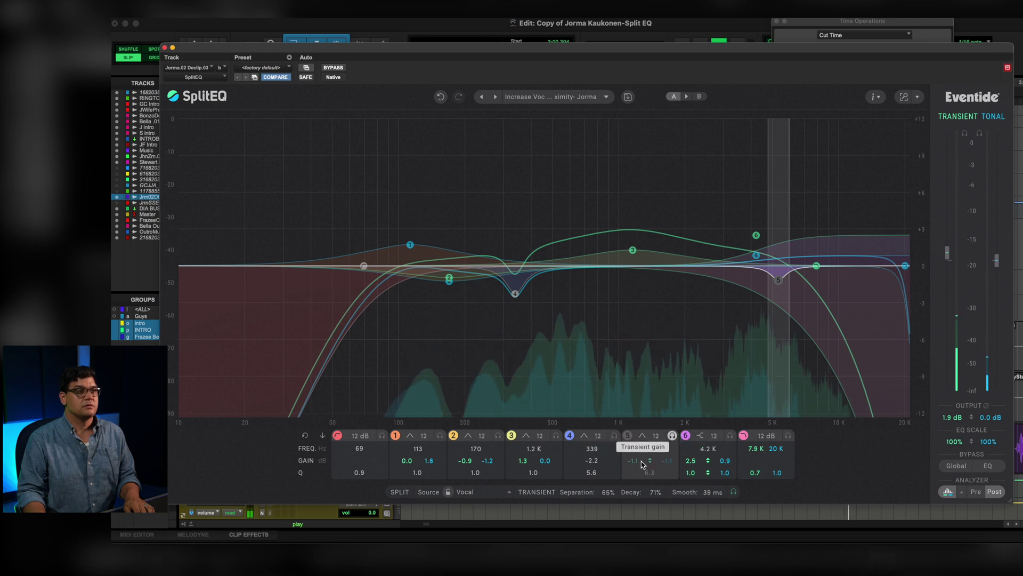
click(673, 435)
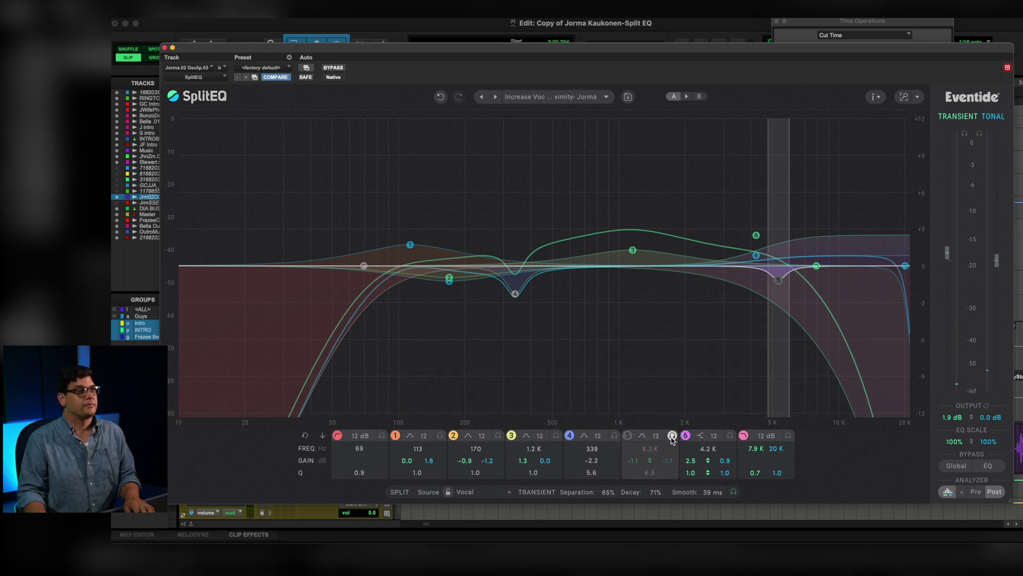
click(673, 435)
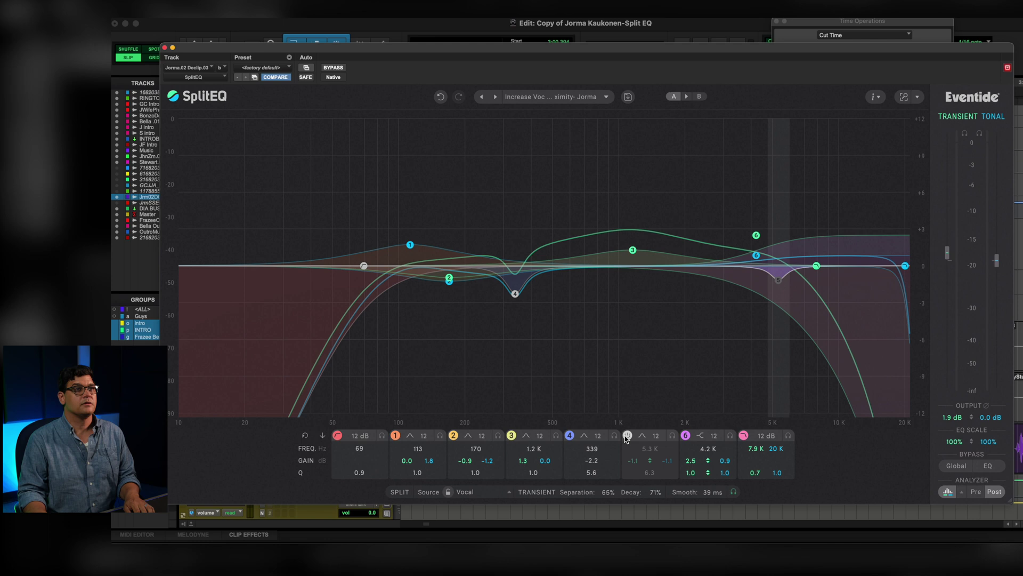
Switch on band 5's -1.1 dB cut at 5.3 kHz, toggling it off and on during playback to compare the sound
click(626, 436)
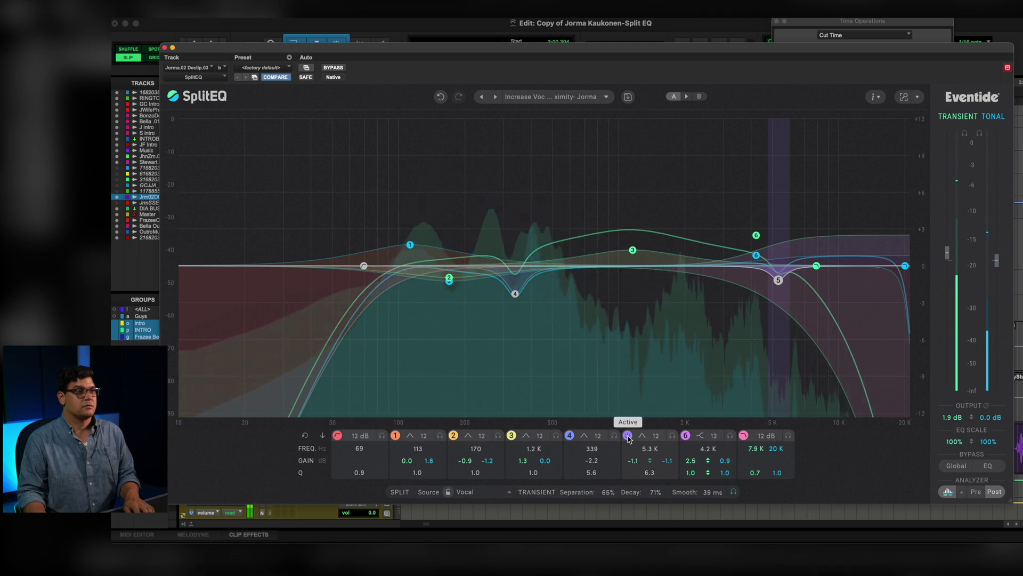
click(628, 436)
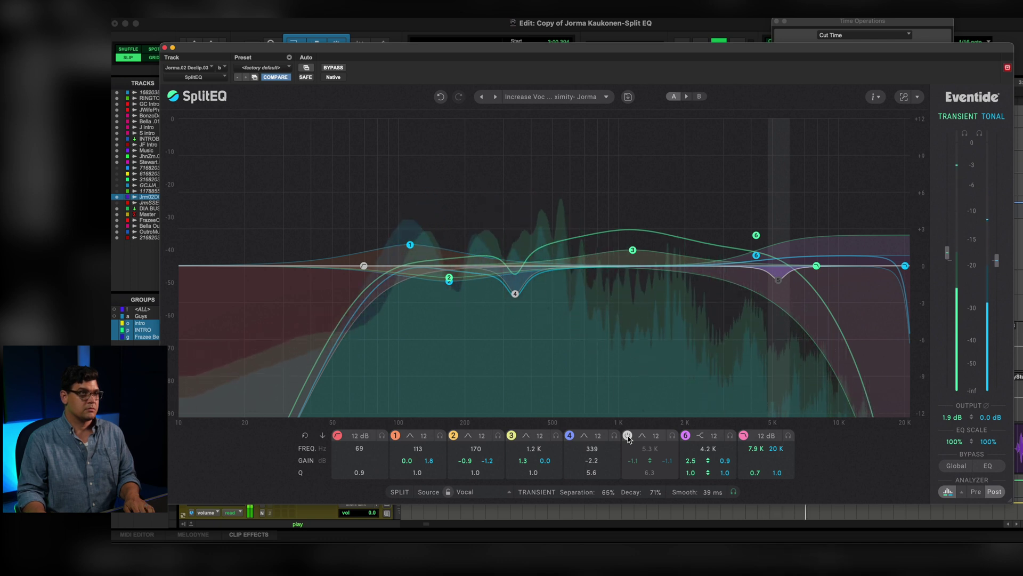
click(628, 436)
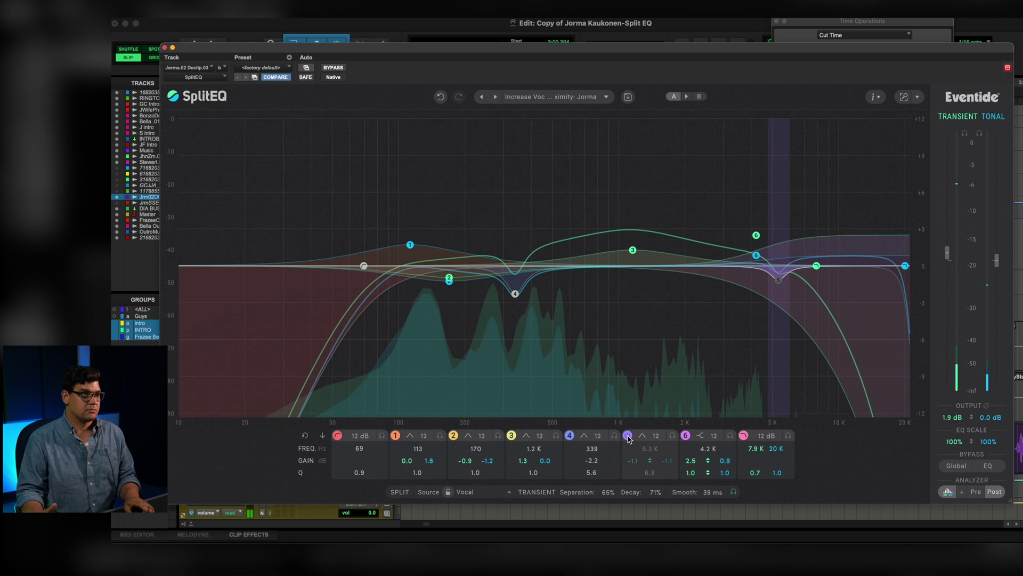